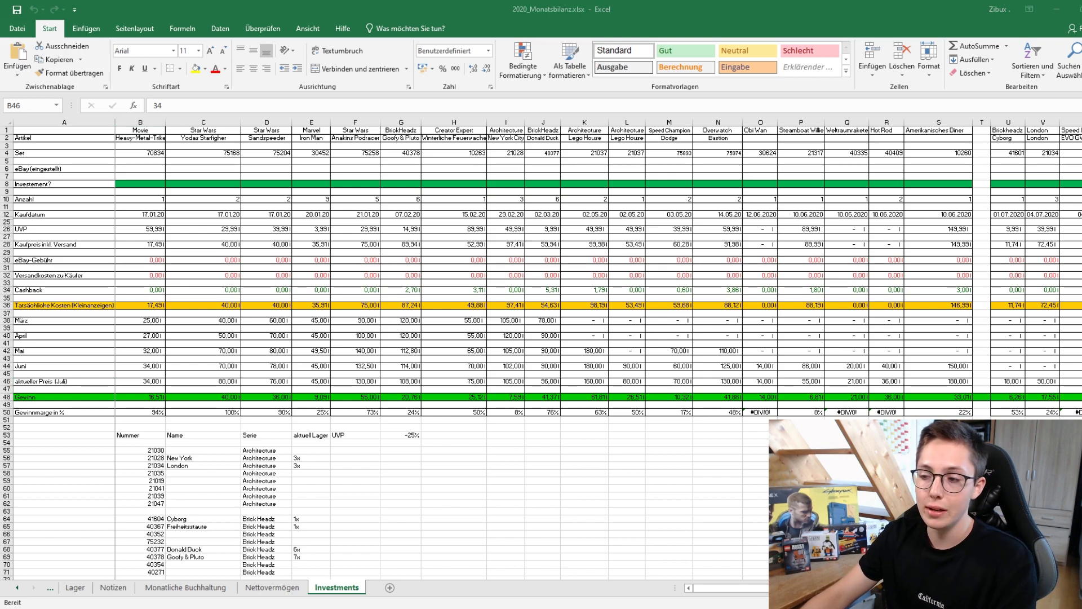
# Compare the monthly prices and profits of the two Lego House sets and Donald Duck, and check Donald Duck's cashback formula.
pyautogui.hotkey('alt', 'Tab')
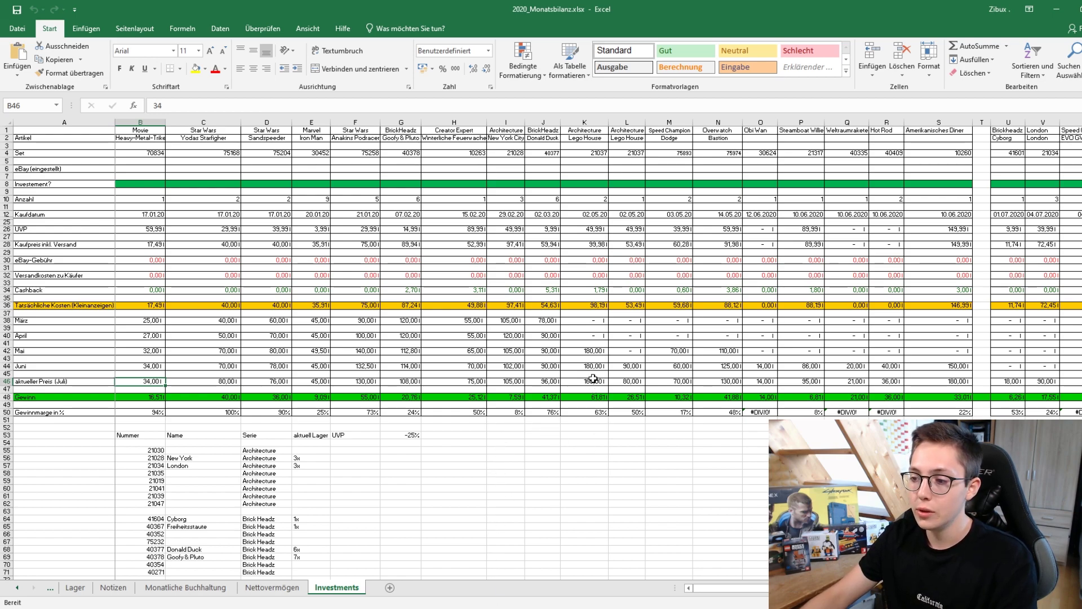
pyautogui.moveTo(586, 356); pyautogui.dragTo(614, 415)
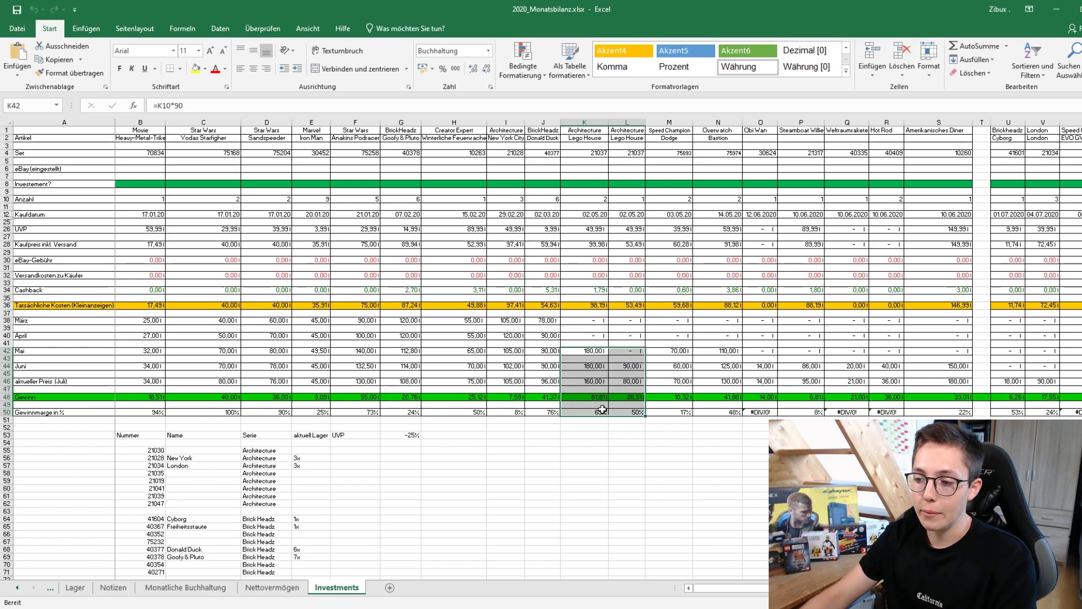
pyautogui.click(541, 317)
pyautogui.moveTo(541, 316); pyautogui.dragTo(542, 416)
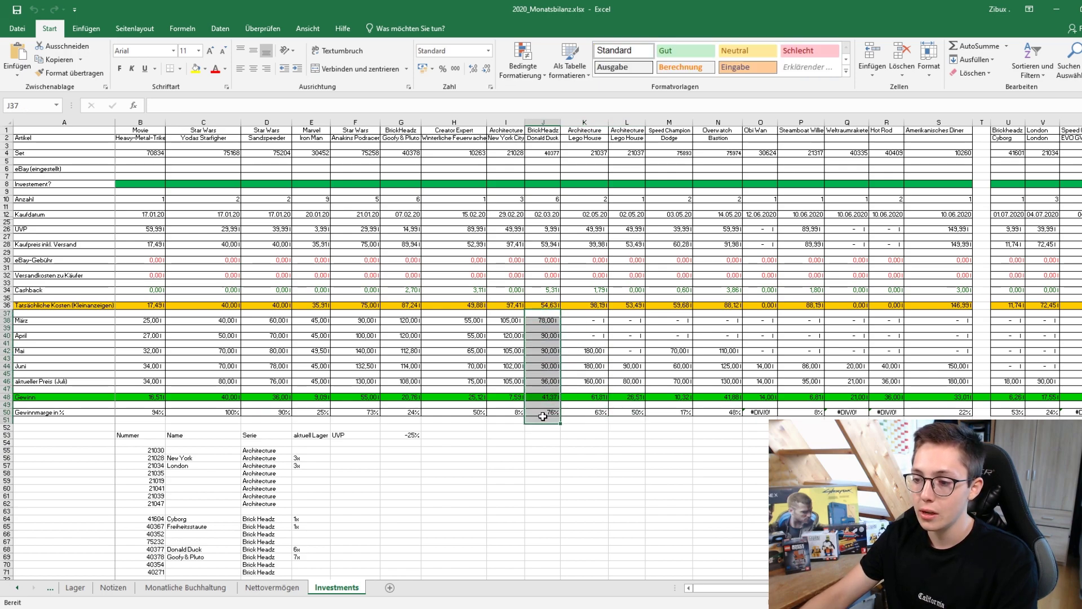
pyautogui.click(549, 290)
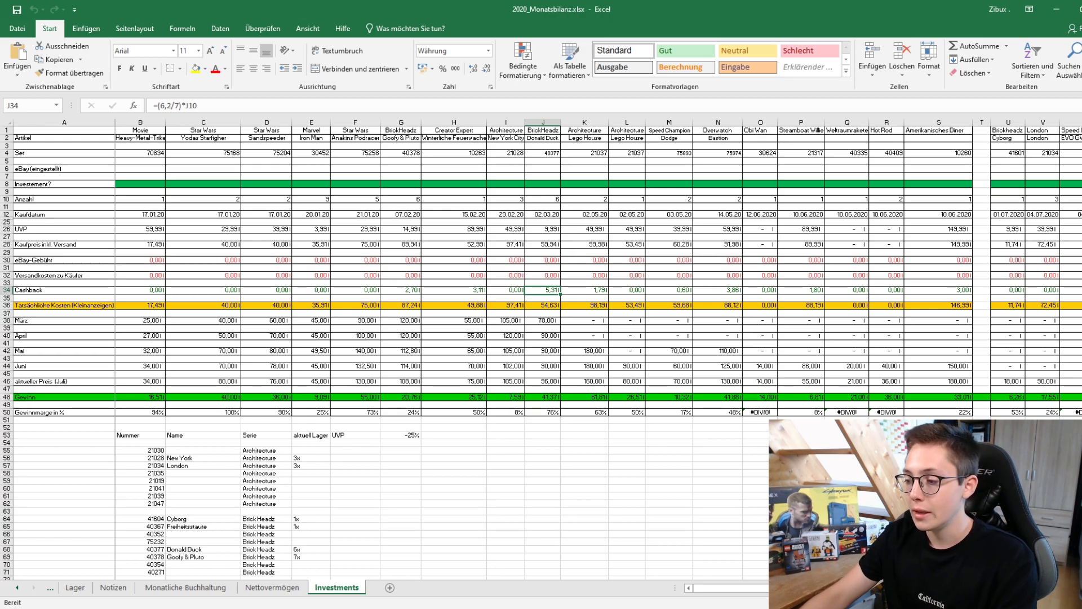
# Review the remaining investment columns through the Bilanz totals, and return to the first sets.
pyautogui.hscroll(5, 543, 396)
pyautogui.hscroll(2, 896, 363)
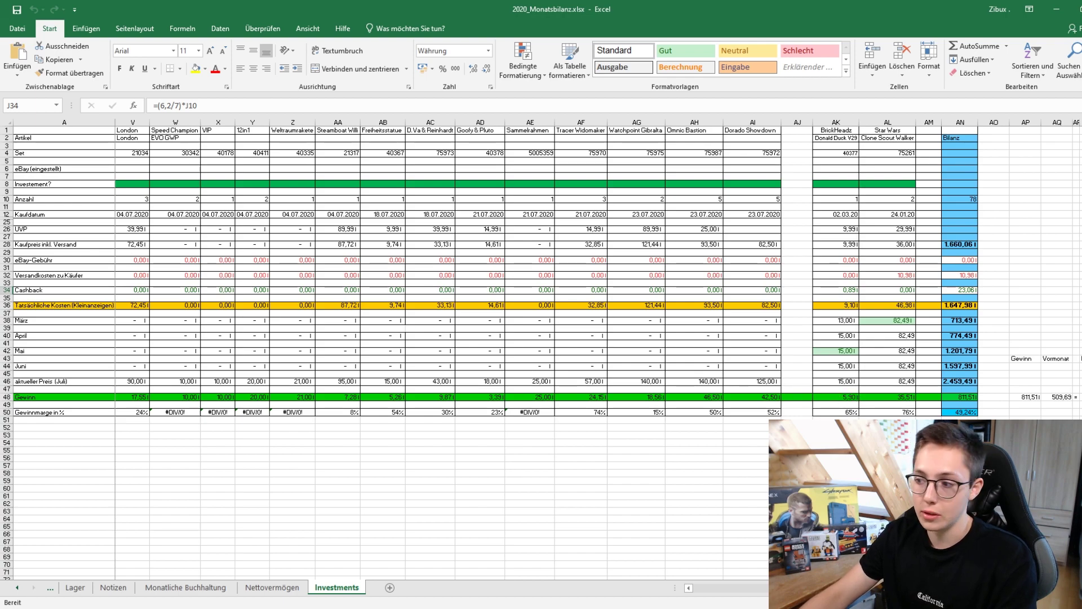
pyautogui.hscroll(-15, 749, 573)
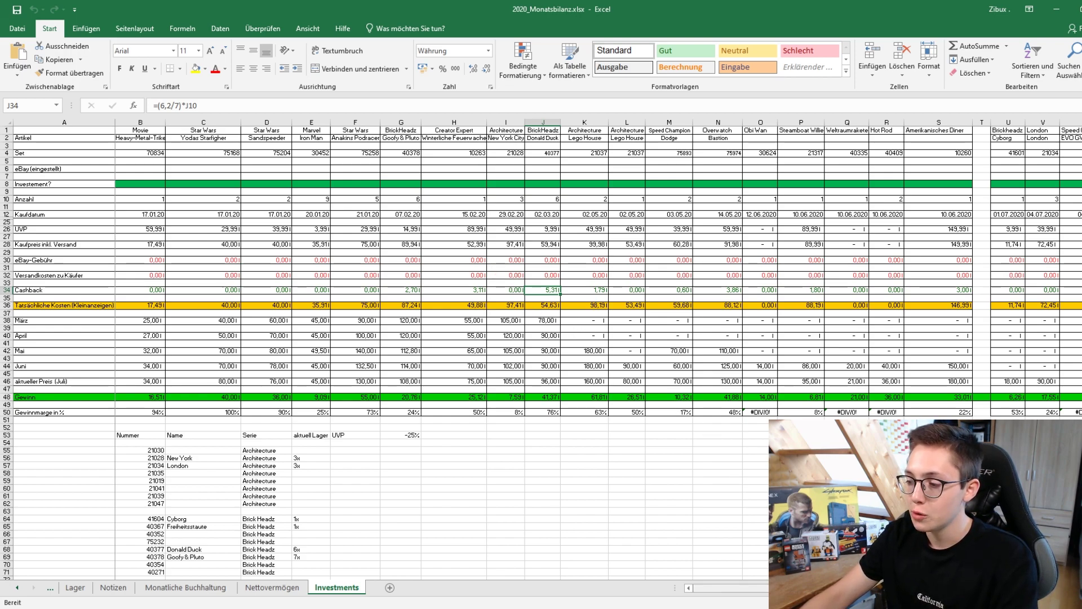
# Examine the June purchases from Obi Wan to Hot Rod, and check Hot Rod's Juni price formula.
pyautogui.click(760, 122)
pyautogui.click(801, 122)
pyautogui.click(851, 121)
pyautogui.click(888, 122)
pyautogui.moveTo(852, 122); pyautogui.dragTo(848, 121)
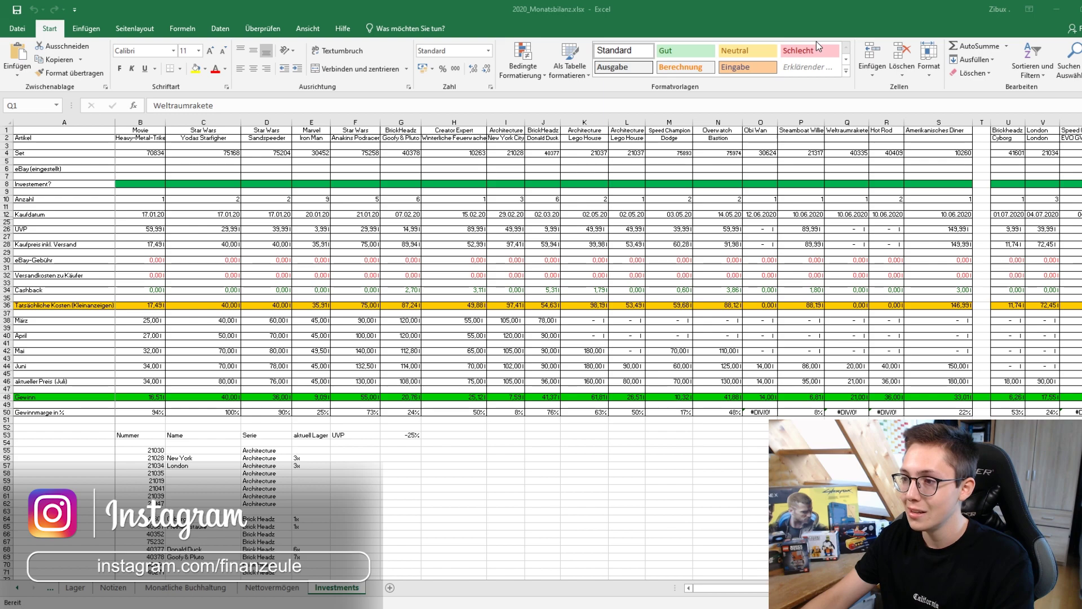
pyautogui.hotkey('ctrl', 'space')
pyautogui.click(939, 473)
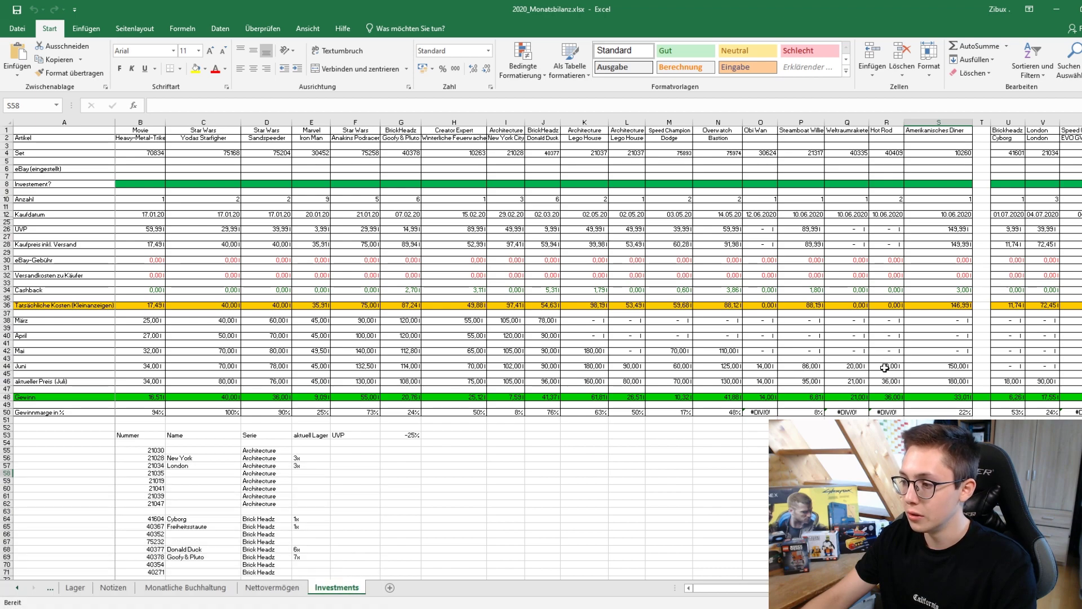
pyautogui.click(886, 366)
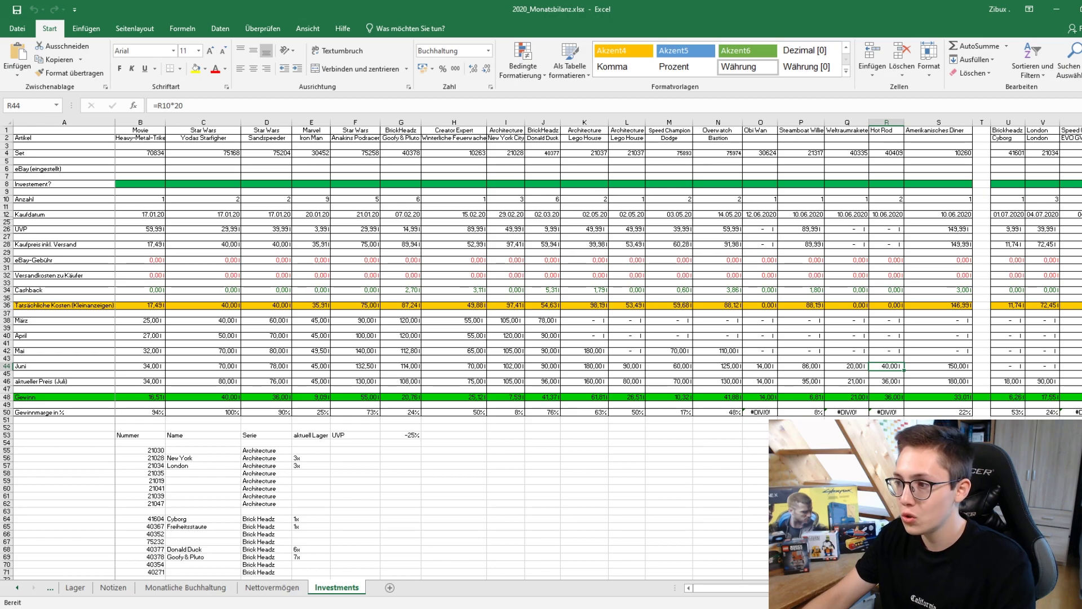
# Highlight all July purchase columns from the Brickheadz Cyborg through Dorado Showdown.
pyautogui.hscroll(10, 564, 350)
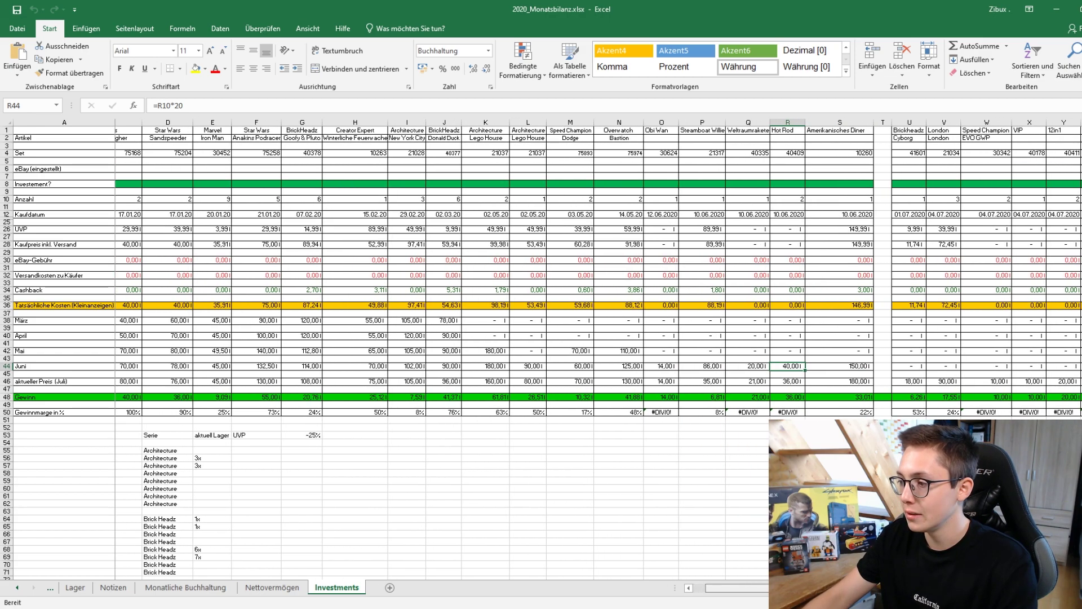
pyautogui.hscroll(5, 564, 350)
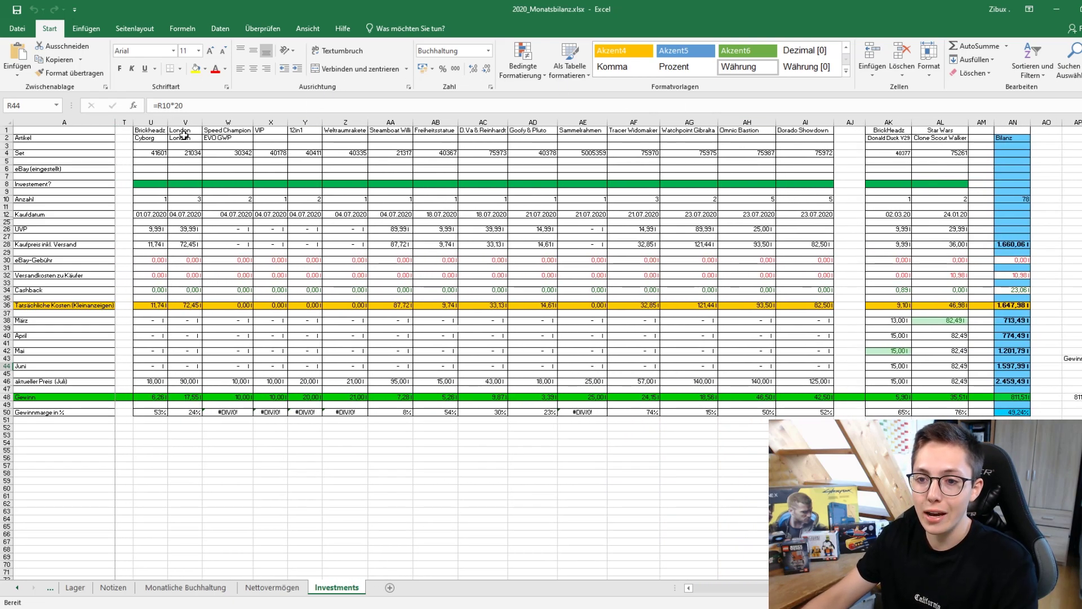
pyautogui.click(151, 122)
pyautogui.keyDown('shift'); pyautogui.click(811, 122); pyautogui.keyUp('shift')
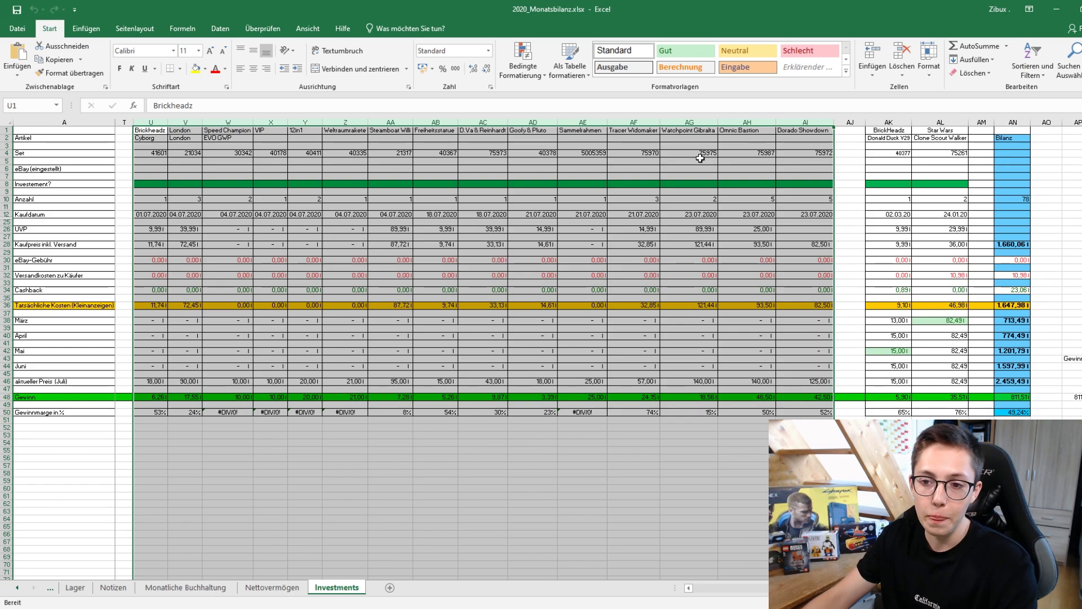
# Inspect the Cyborg column, and check London's purchase price, current July price and UVP.
pyautogui.click(153, 120)
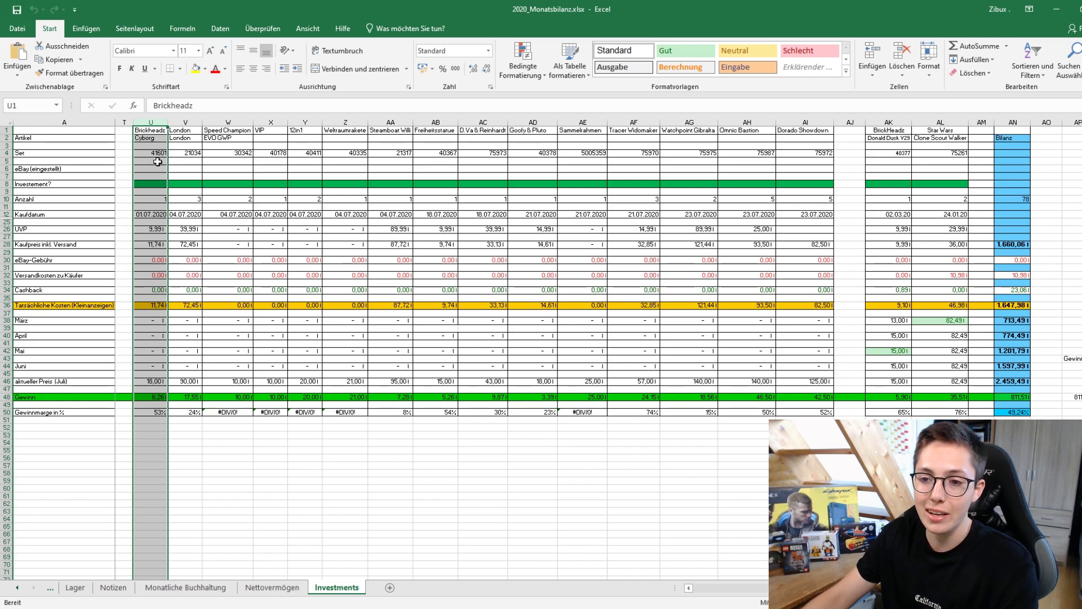
pyautogui.click(182, 121)
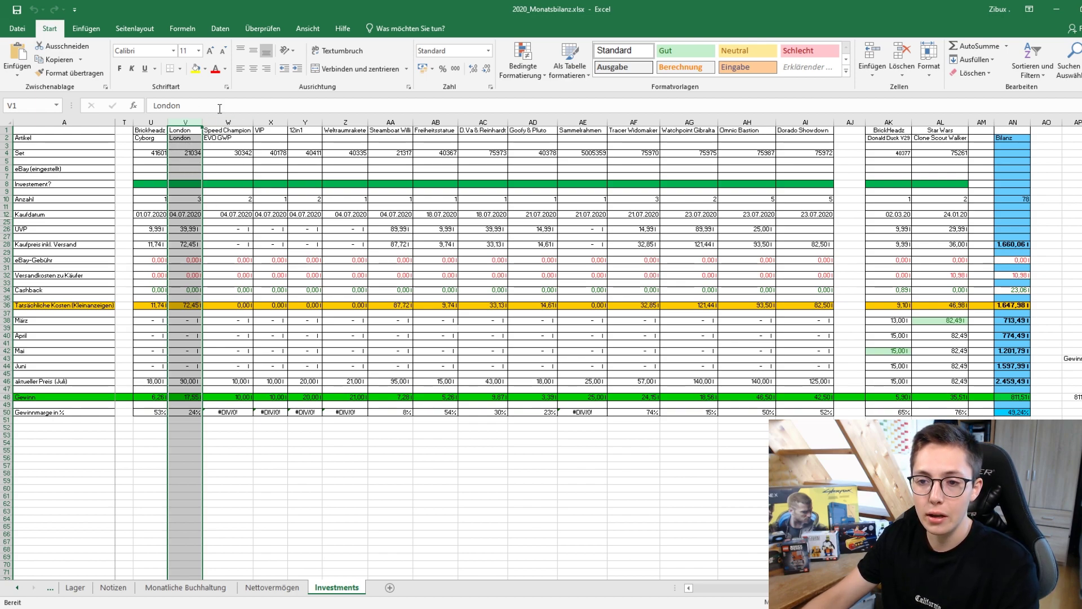
pyautogui.click(188, 244)
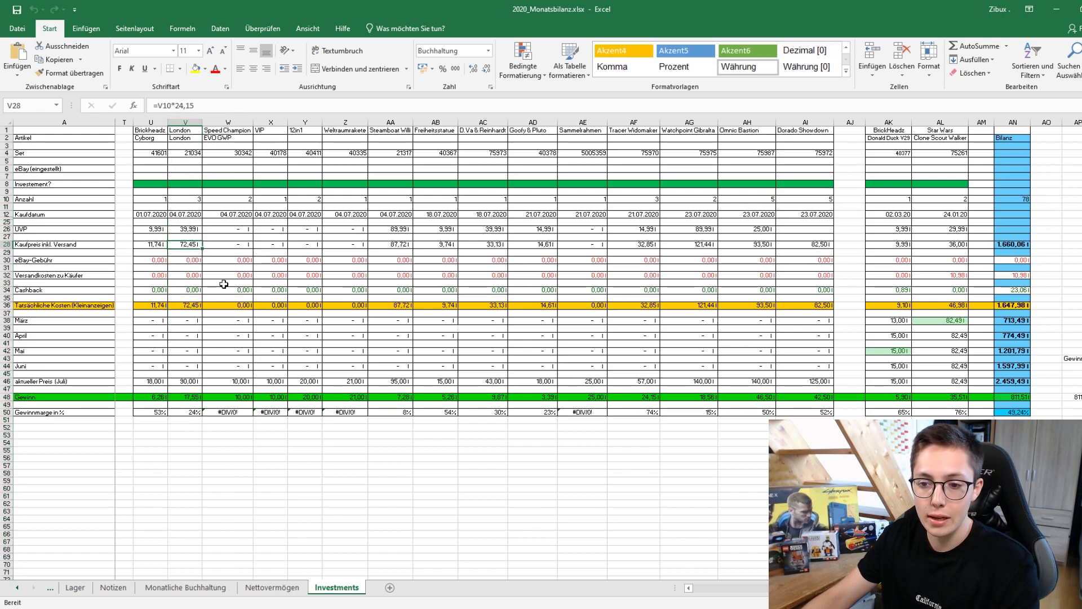
pyautogui.click(184, 383)
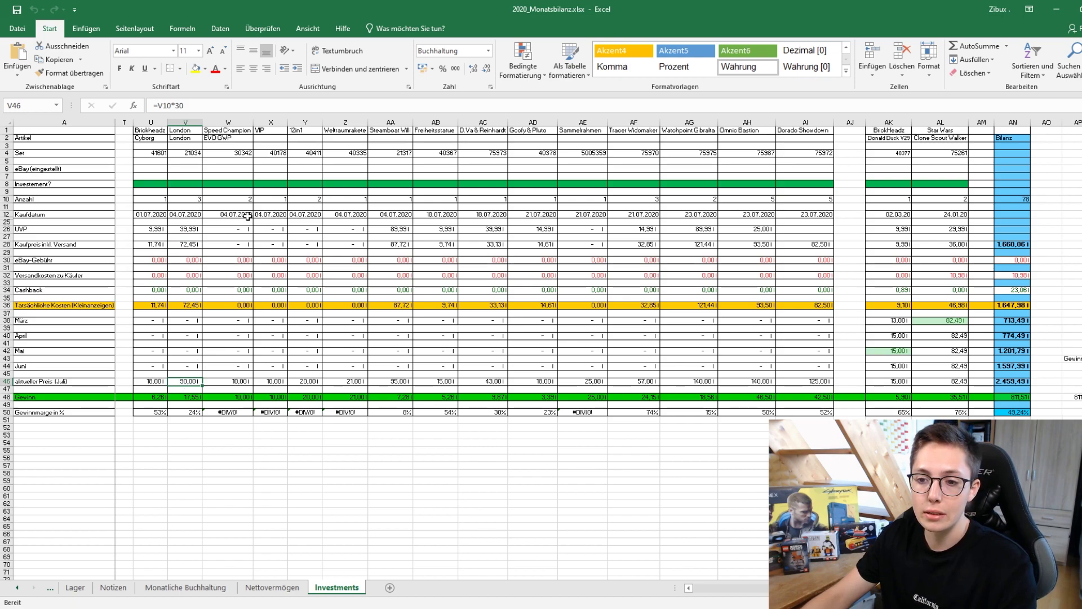
pyautogui.click(190, 230)
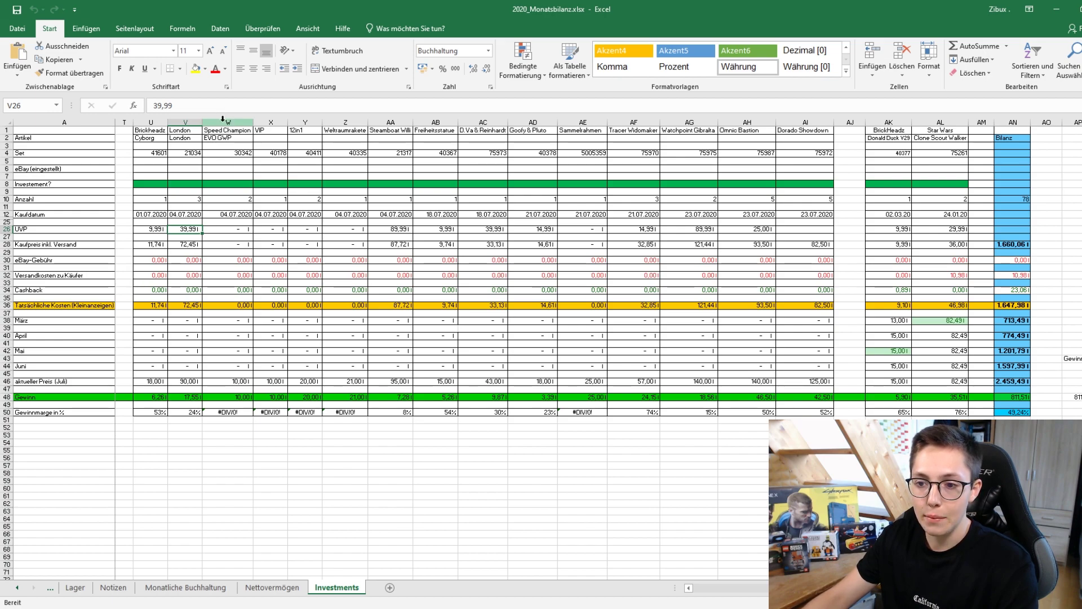
# Highlight the purchases from Speed Champion to Steamboat Willie, and mark Cyborg, Steamboat Willie and Freiheitsstatue together for comparison.
pyautogui.moveTo(223, 119); pyautogui.dragTo(383, 119)
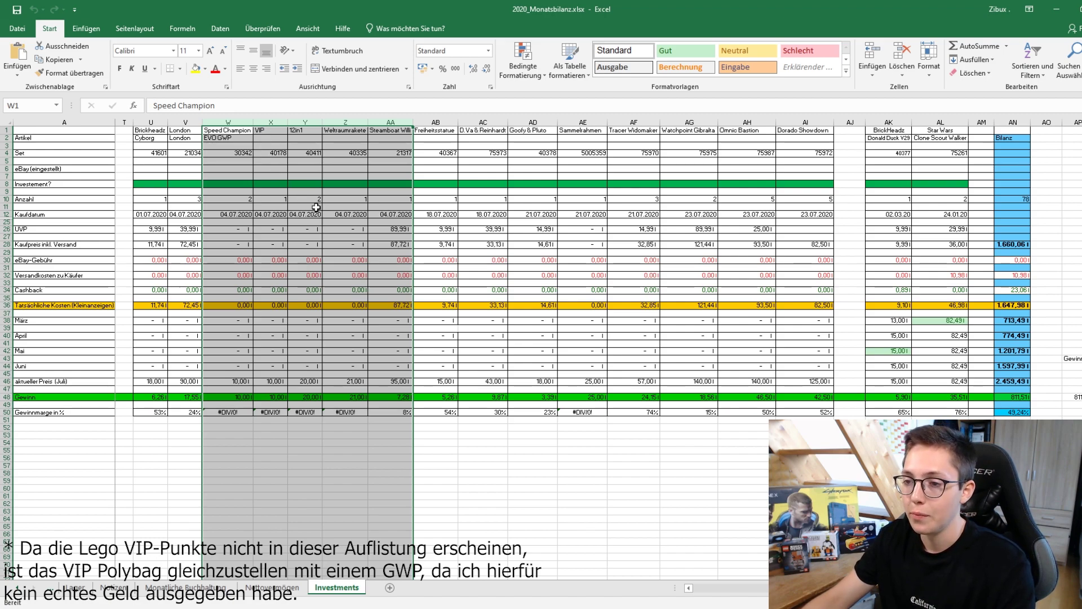
pyautogui.click(315, 207)
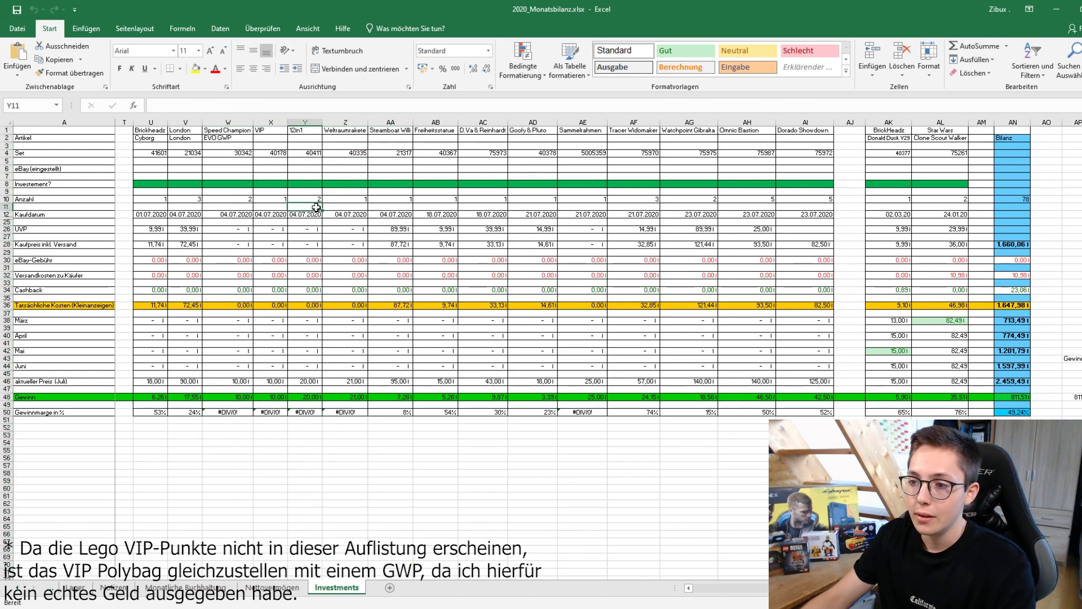
pyautogui.click(149, 122)
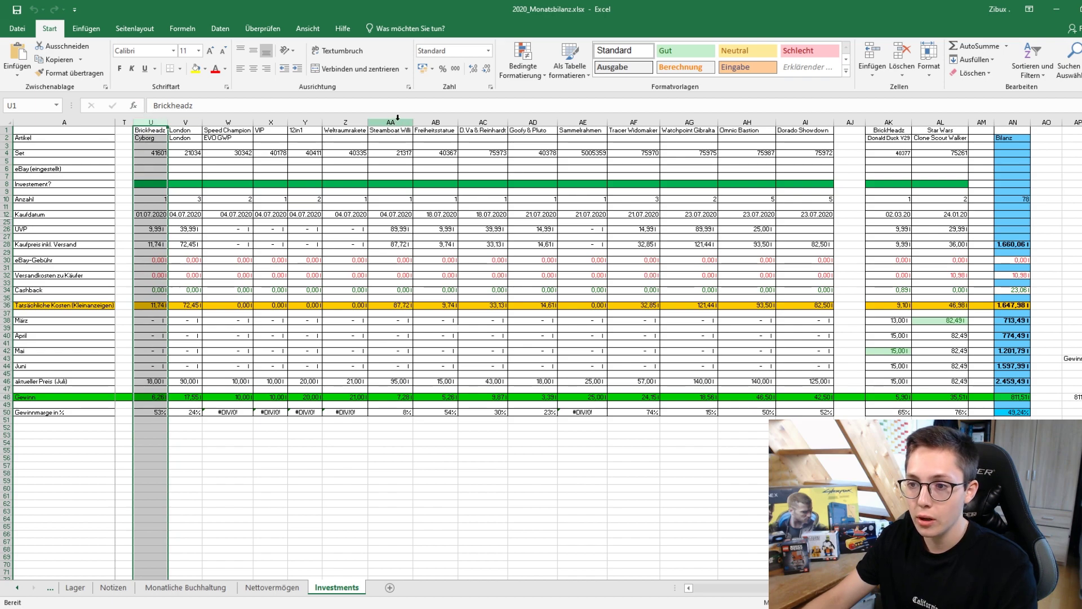
pyautogui.keyDown('ctrl'); pyautogui.click(394, 122); pyautogui.keyUp('ctrl')
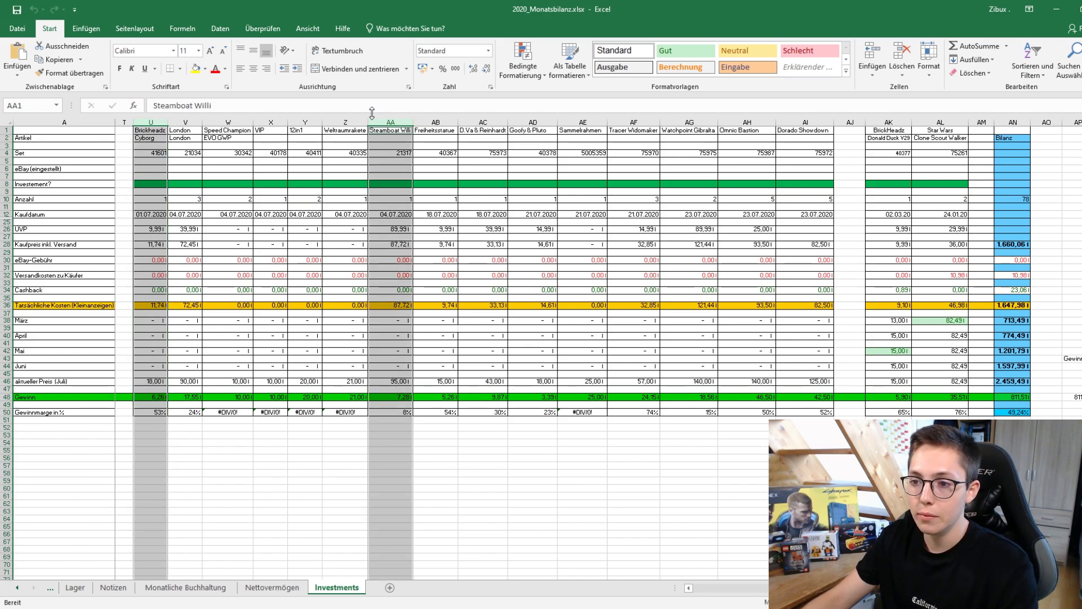
pyautogui.keyDown('ctrl'); pyautogui.click(435, 121); pyautogui.keyUp('ctrl')
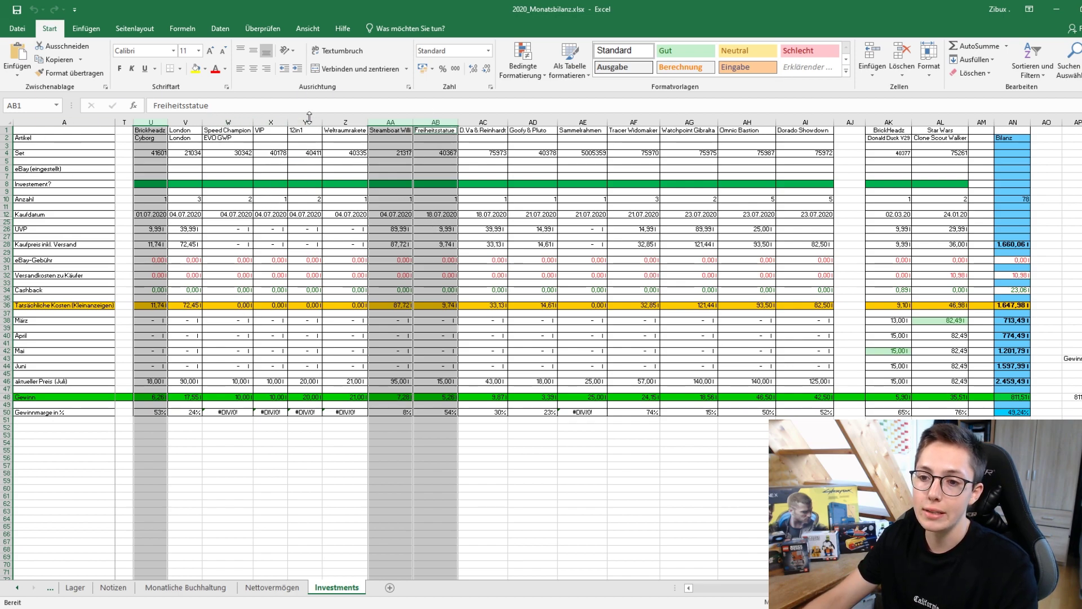
pyautogui.click(415, 230)
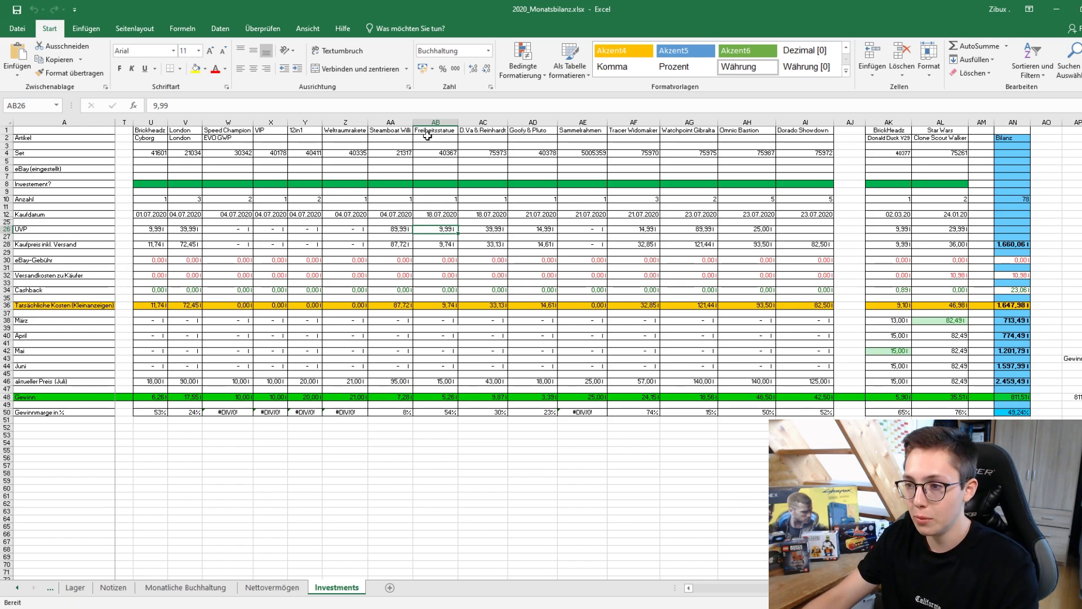
# Highlight the D.Va & Reinhardt, Goofy & Pluto and Sammelrahmen columns, and check the Sammelrahmen's current July price.
pyautogui.click(483, 122)
pyautogui.moveTo(501, 123); pyautogui.dragTo(491, 123)
pyautogui.keyDown('ctrl'); pyautogui.click(533, 122); pyautogui.keyUp('ctrl')
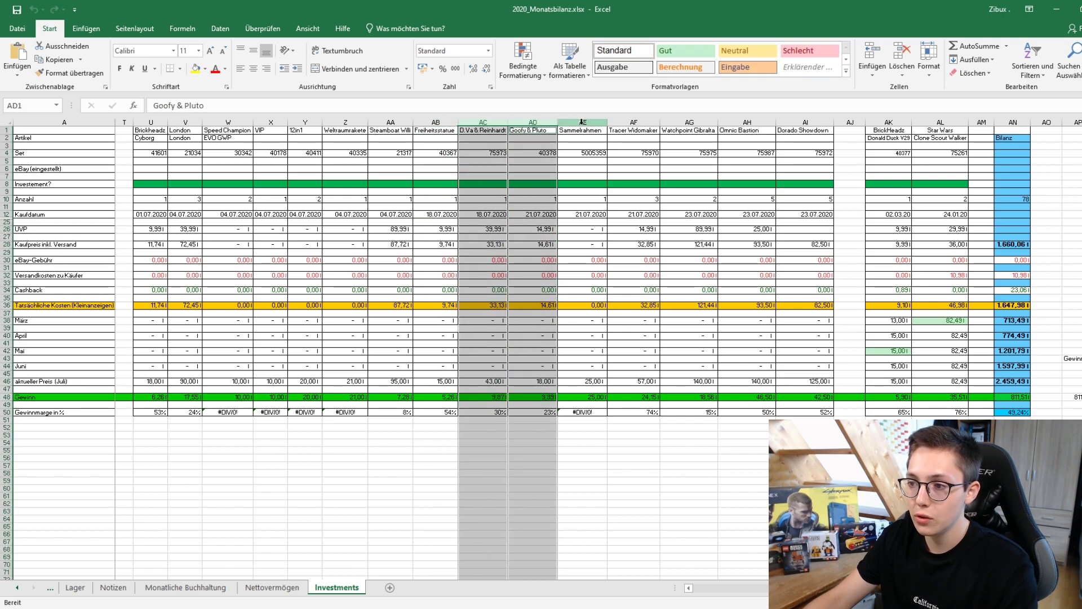
pyautogui.keyDown('ctrl'); pyautogui.click(582, 123); pyautogui.keyUp('ctrl')
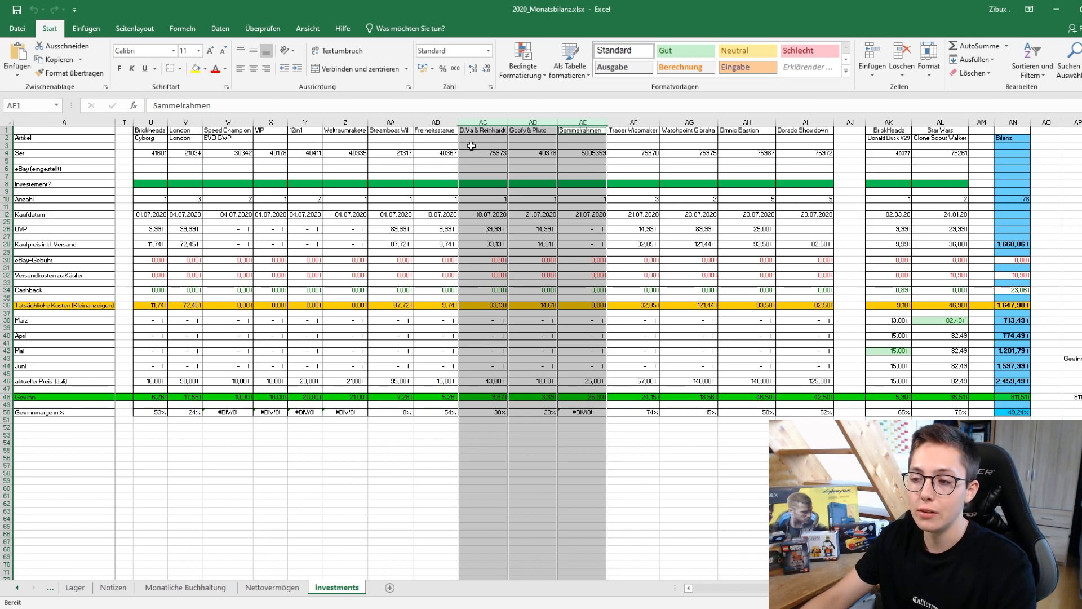
pyautogui.click(595, 189)
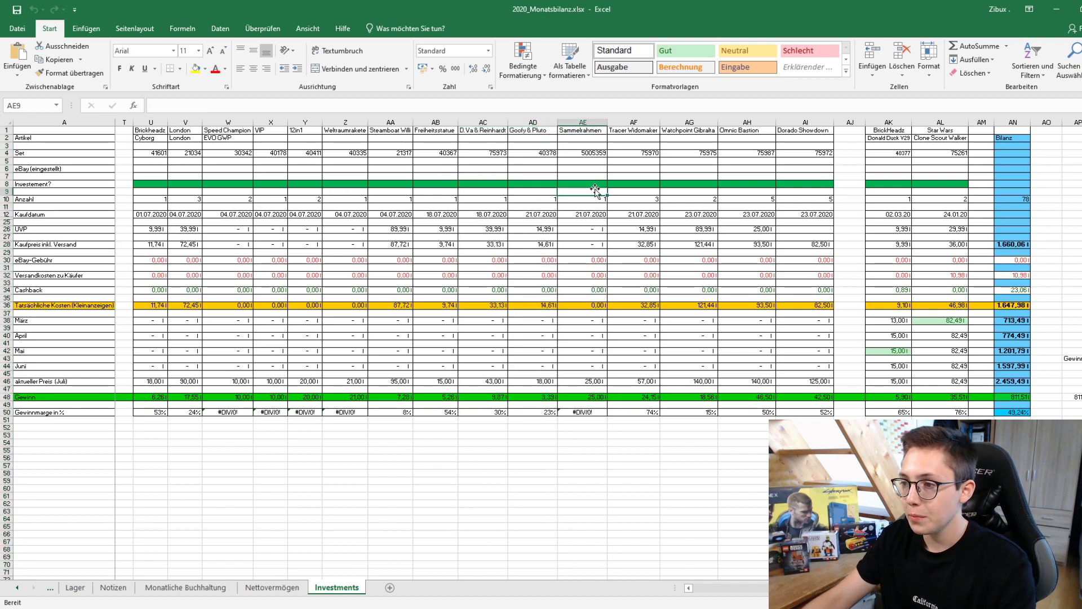
pyautogui.click(589, 383)
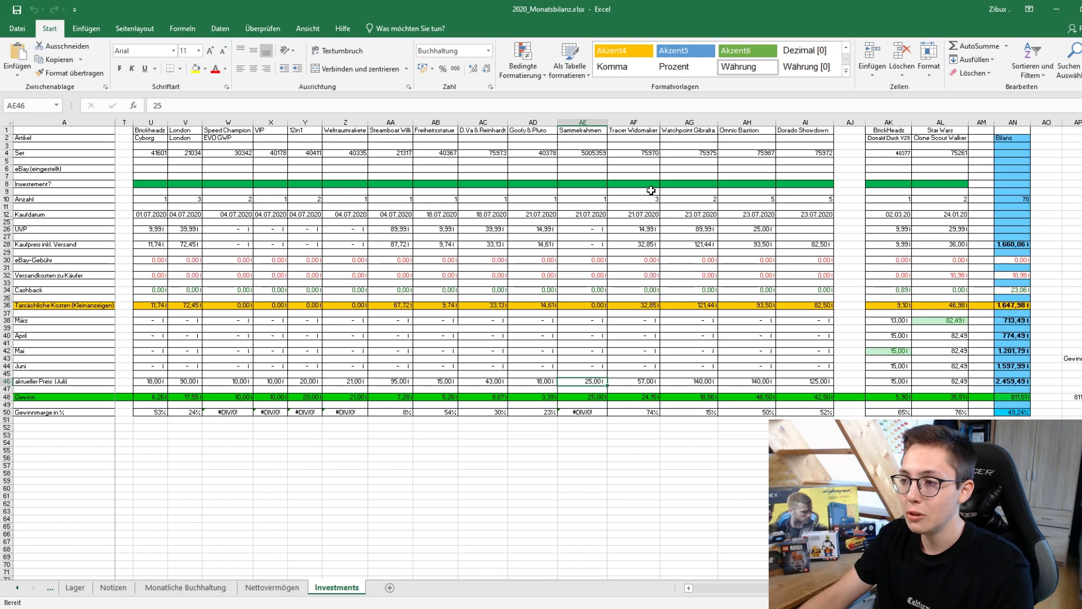
# Examine the Tracer Widowmaker column, comparing its purchase price, UVP and current July price.
pyautogui.click(630, 118)
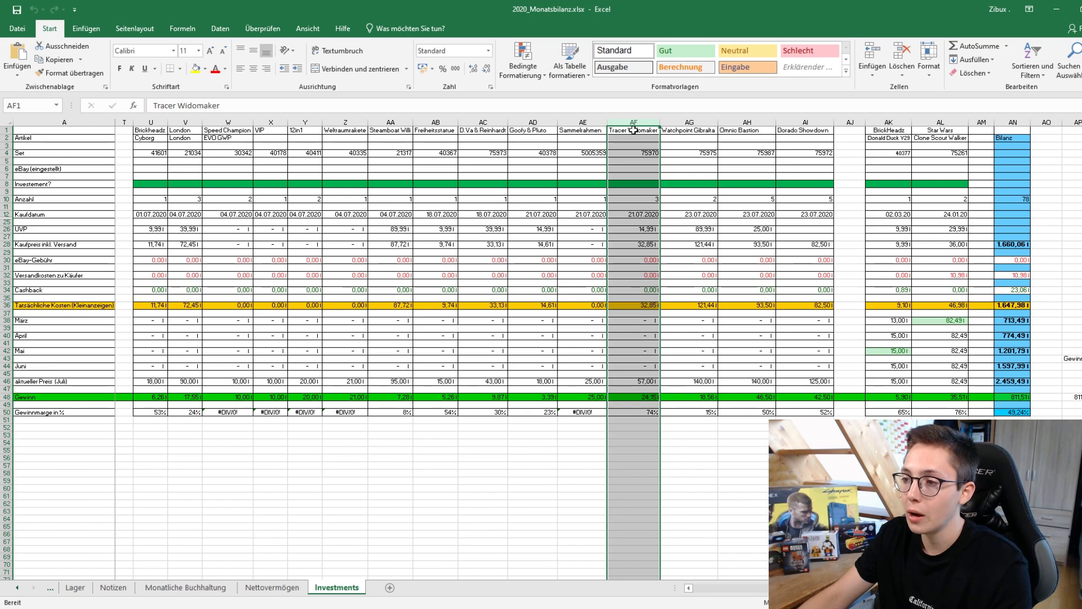
pyautogui.click(647, 242)
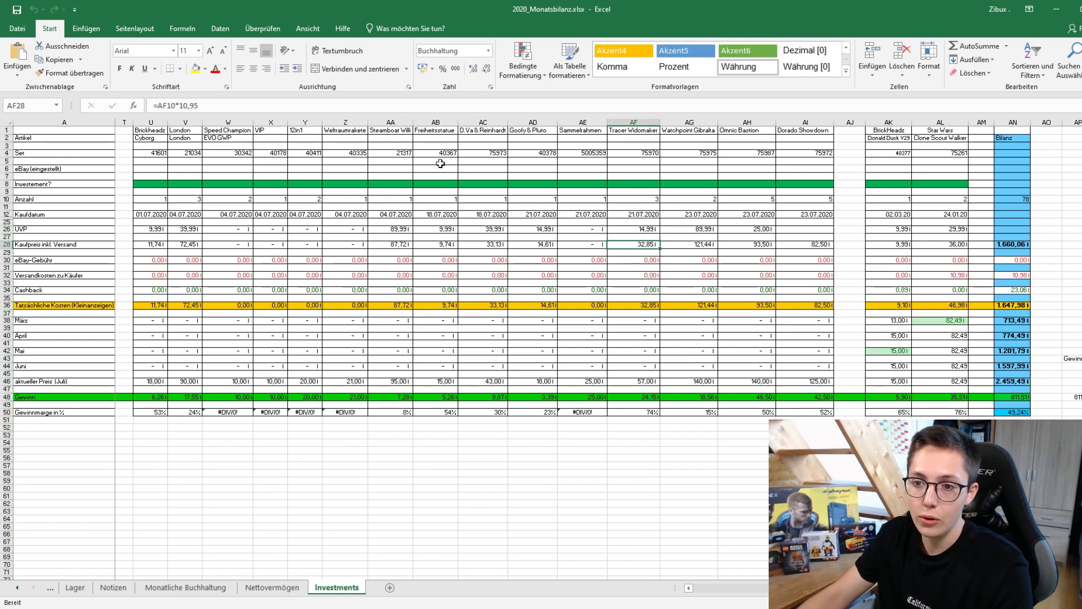
pyautogui.click(648, 229)
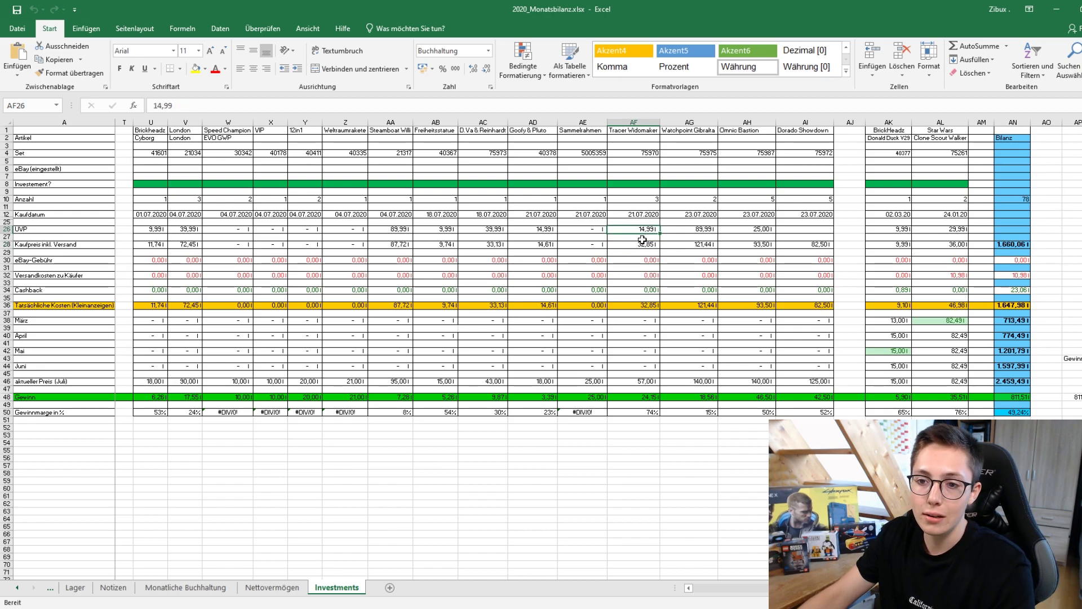
pyautogui.click(637, 244)
pyautogui.click(644, 229)
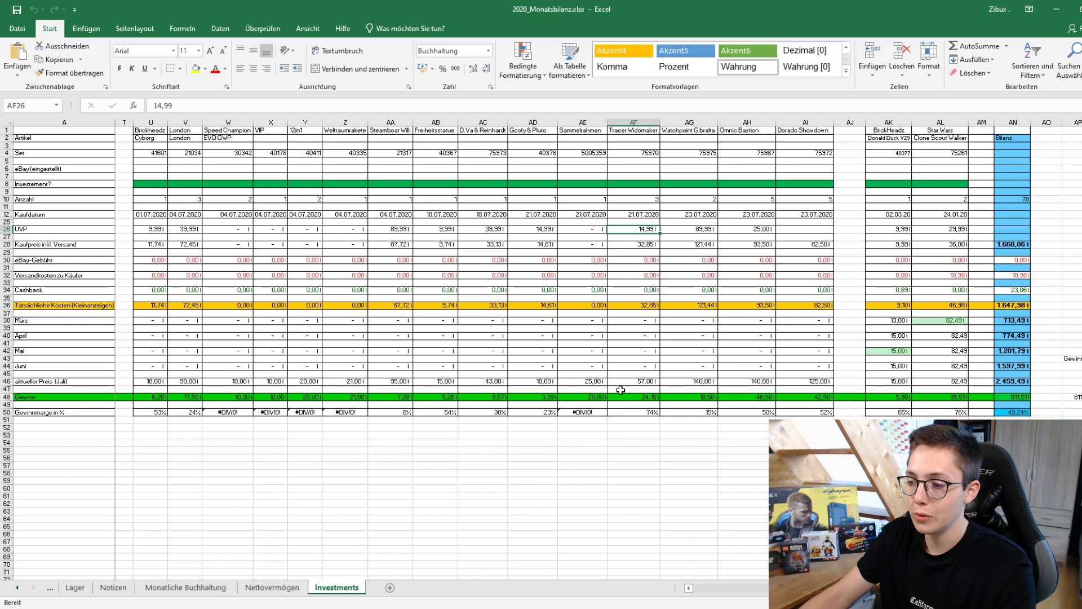
pyautogui.click(638, 382)
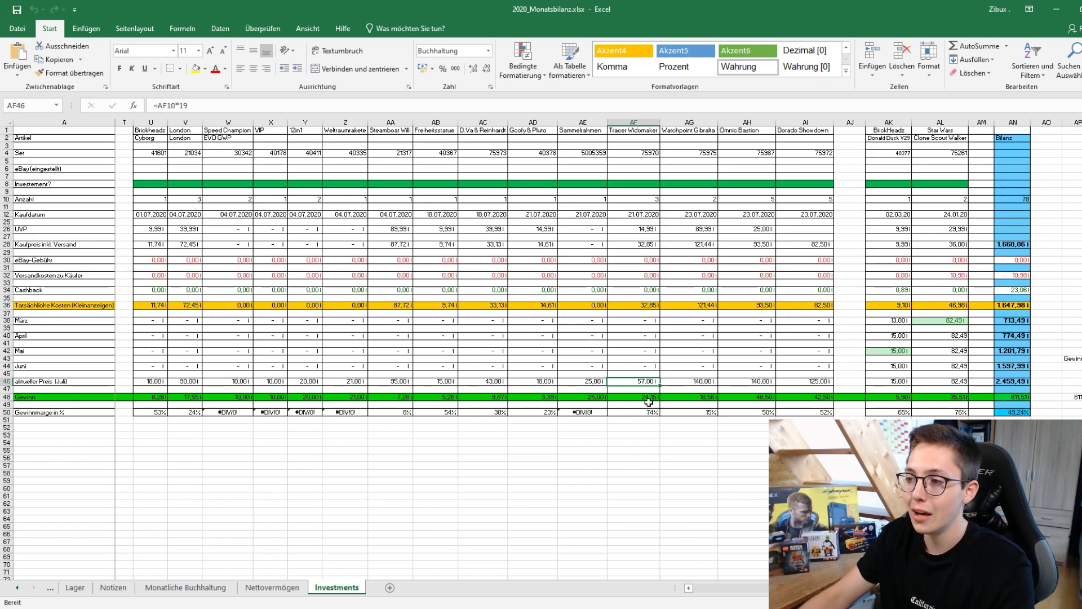
# Check the Watchpoint Gibraltar column and its purchase price formula, and highlight the Omnic Bastion column.
pyautogui.click(693, 121)
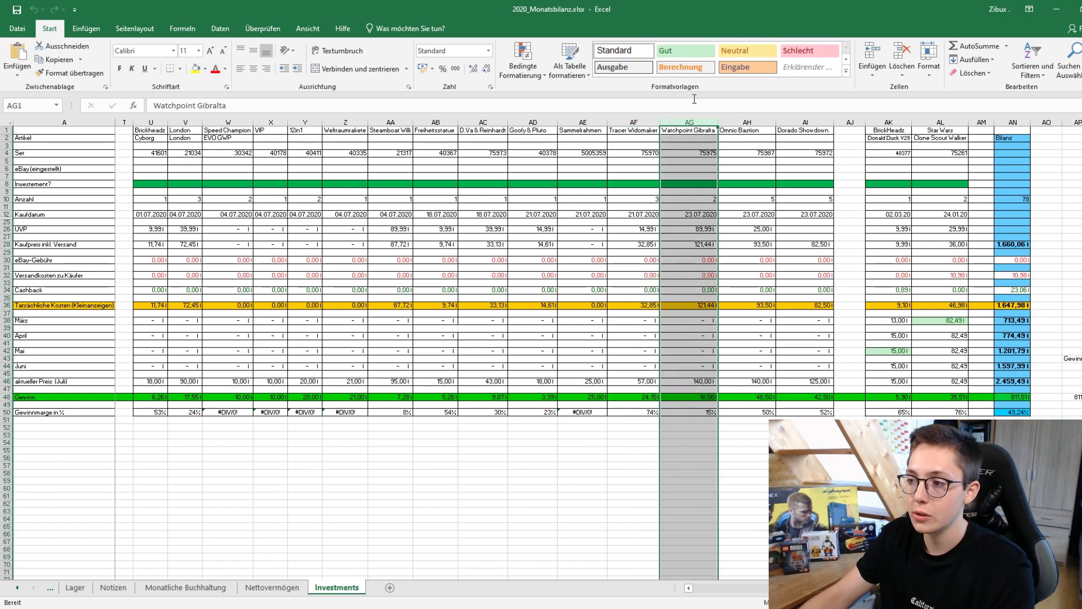
pyautogui.click(705, 246)
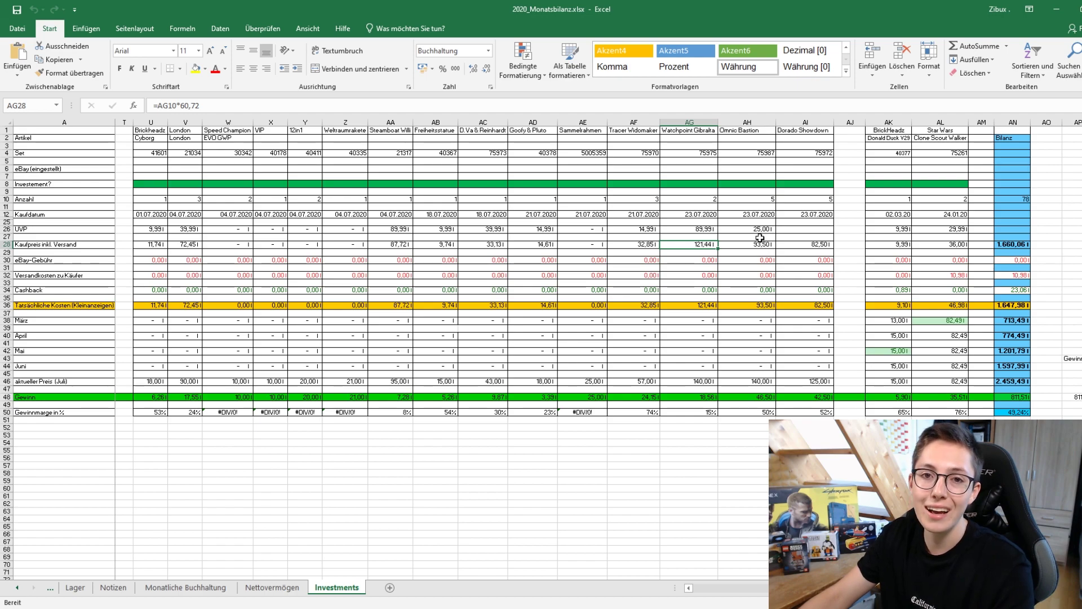
pyautogui.click(747, 122)
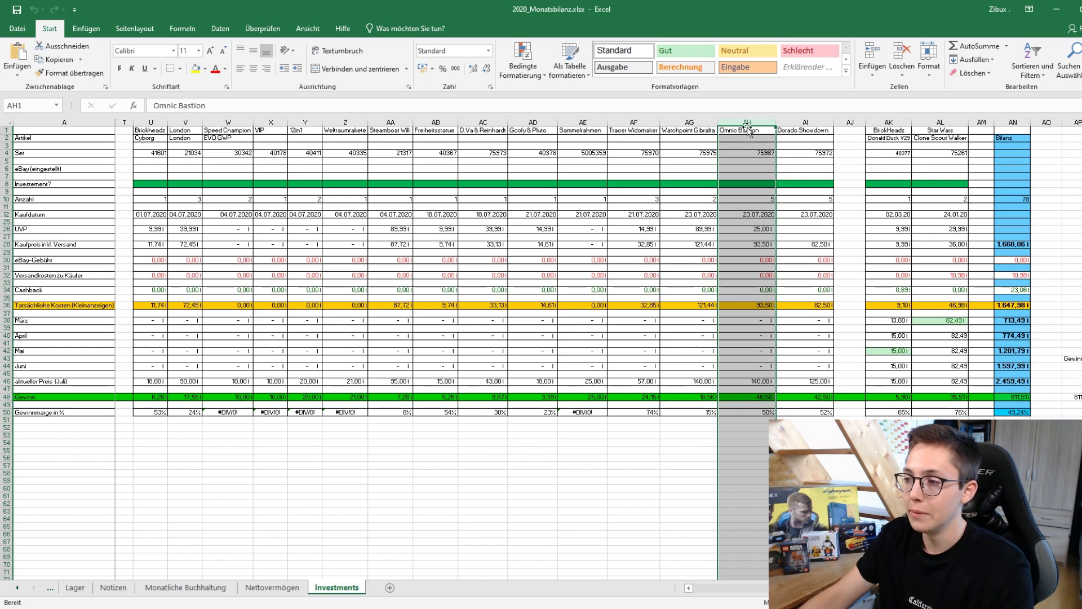
# Check the Omnic Bastion quantity, and highlight the Dorado Showdown and Omnic Bastion columns in turn to compare them.
pyautogui.click(764, 201)
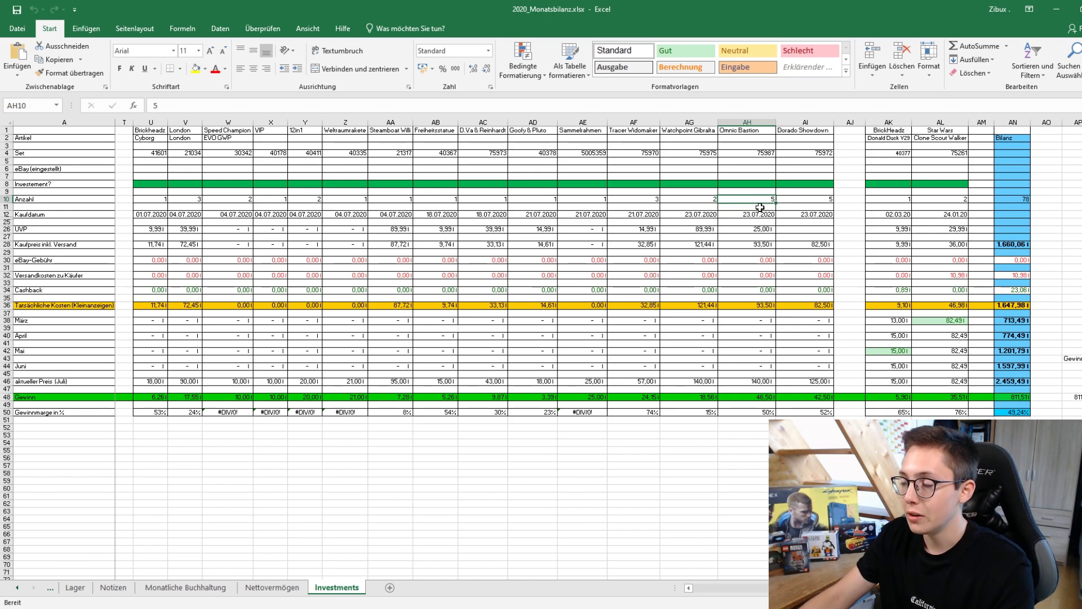
pyautogui.click(796, 122)
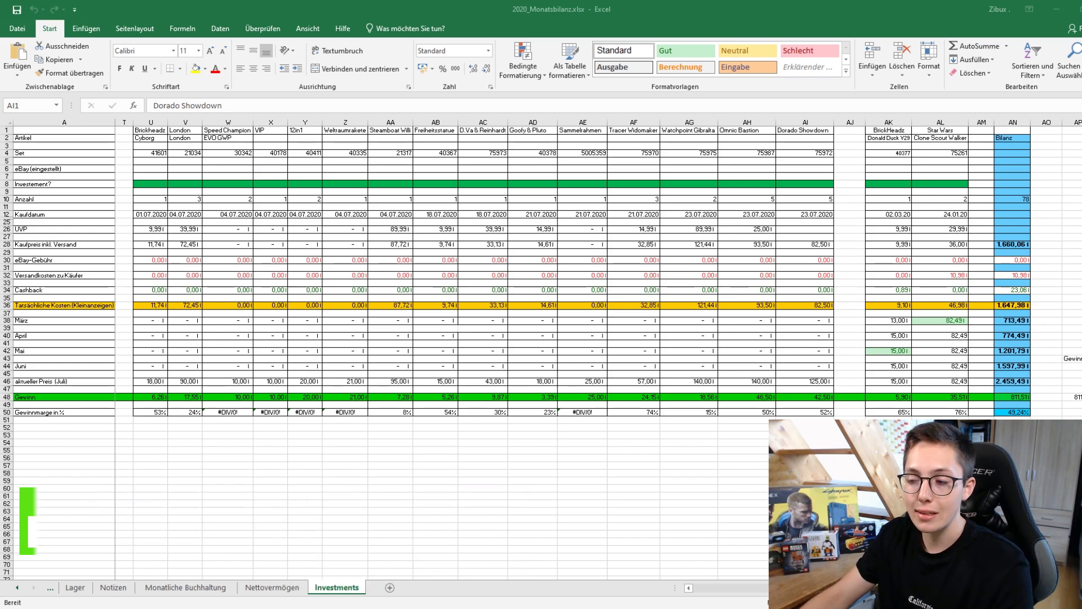
pyautogui.hotkey('ctrl', 'space')
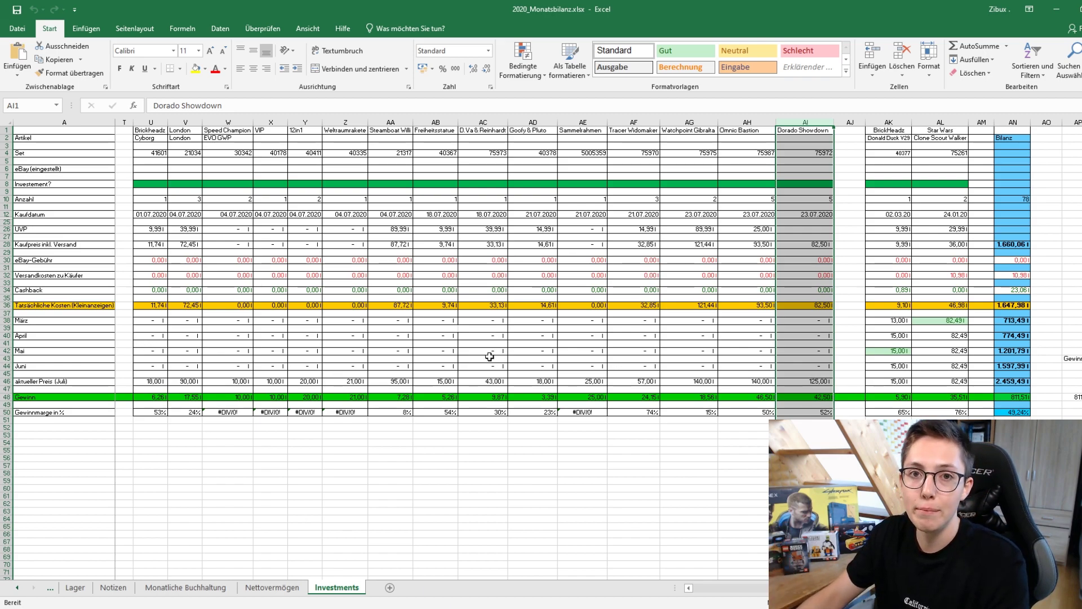
pyautogui.click(748, 122)
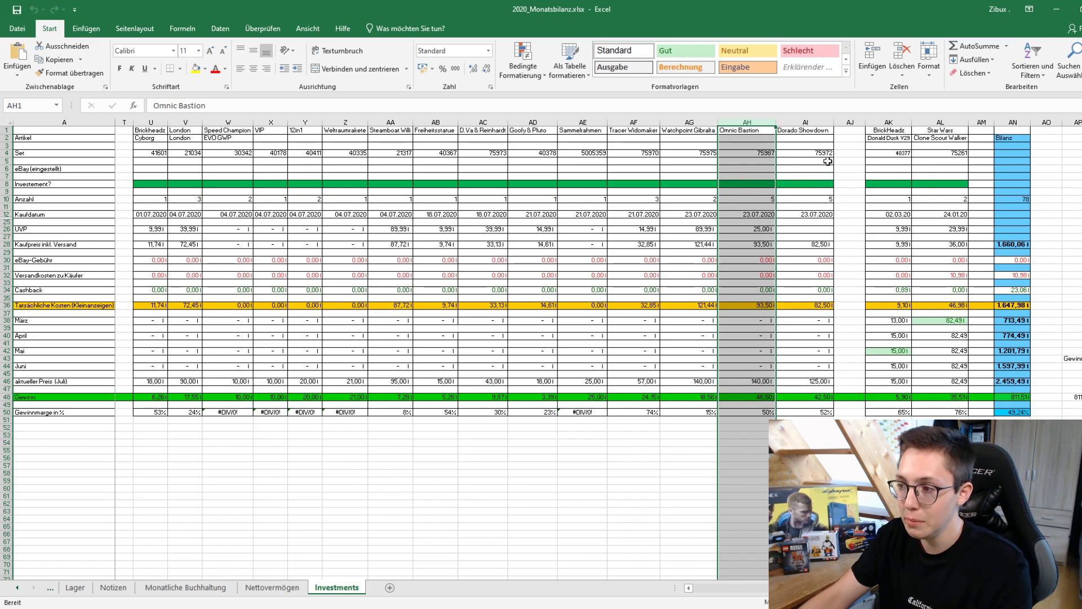
pyautogui.click(815, 121)
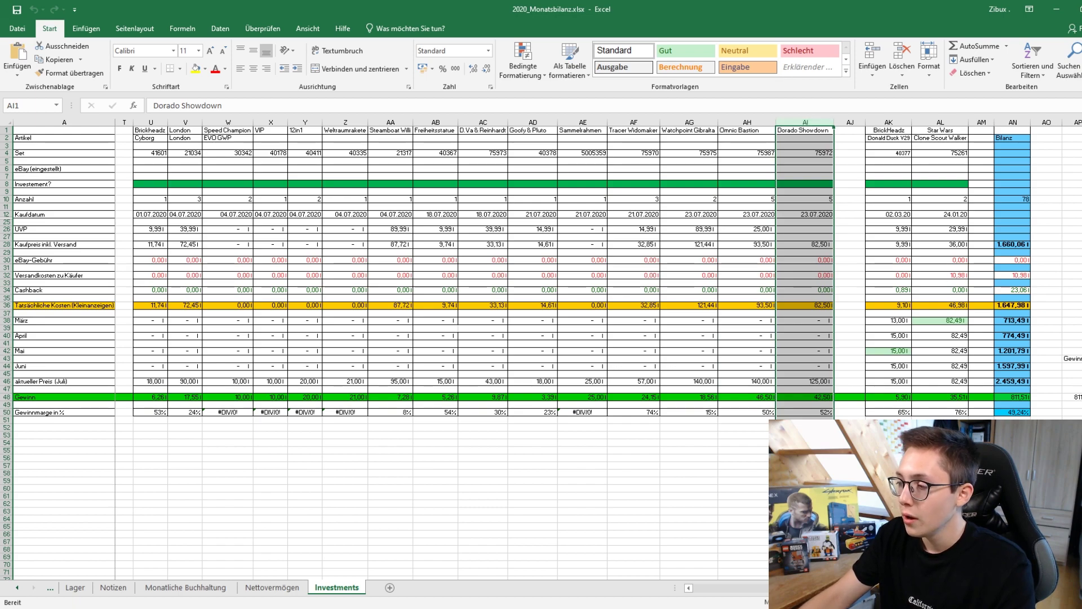
# Check the total actual costs in the Bilanz column and the Clone Scout Walker's shipping cost and profit formulas.
pyautogui.click(1009, 122)
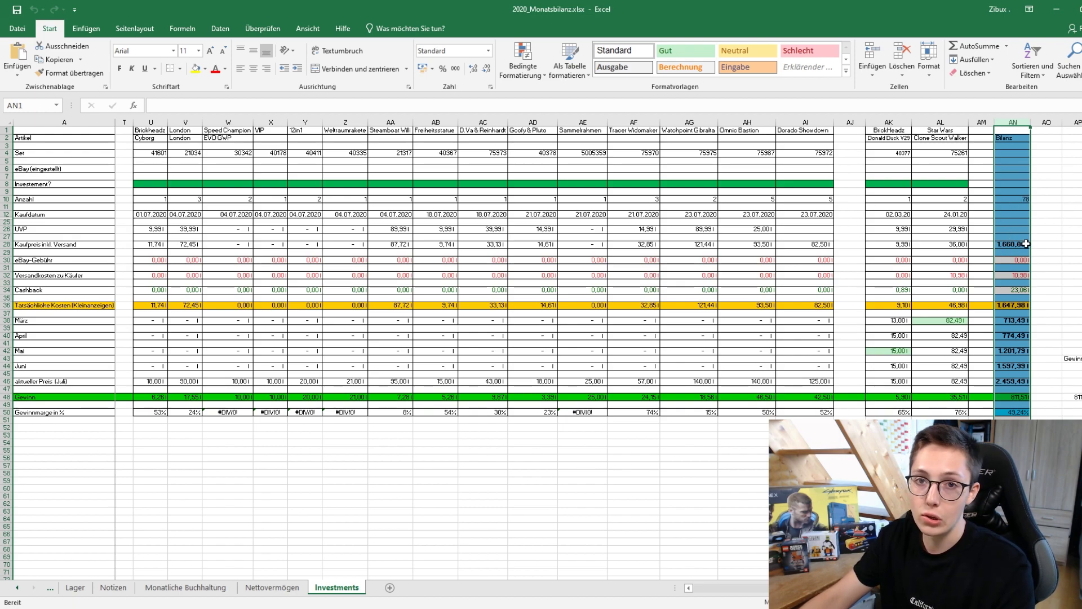
pyautogui.click(1023, 305)
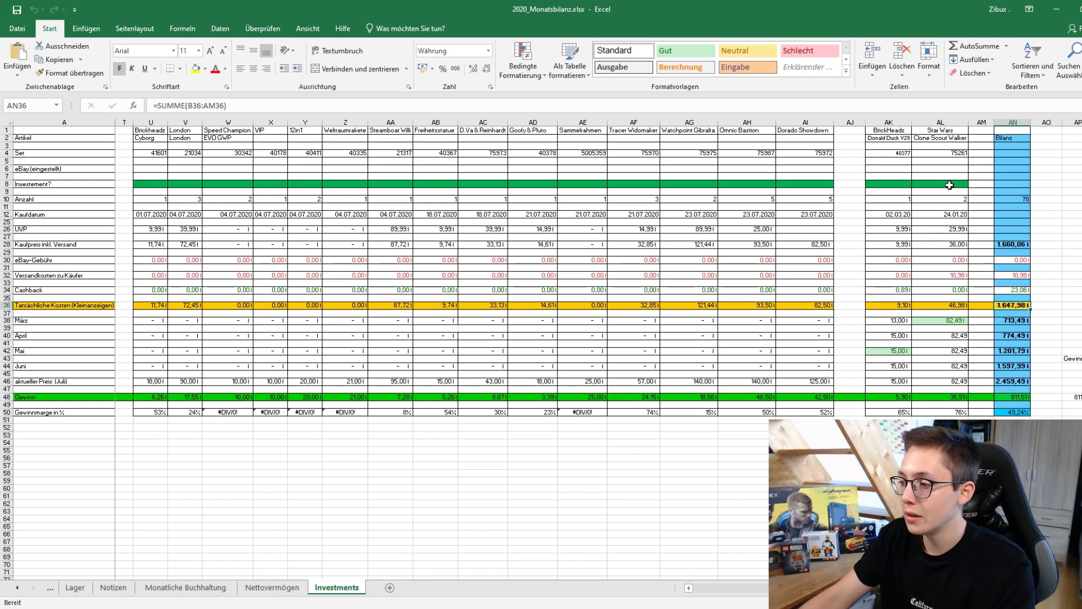
pyautogui.click(955, 275)
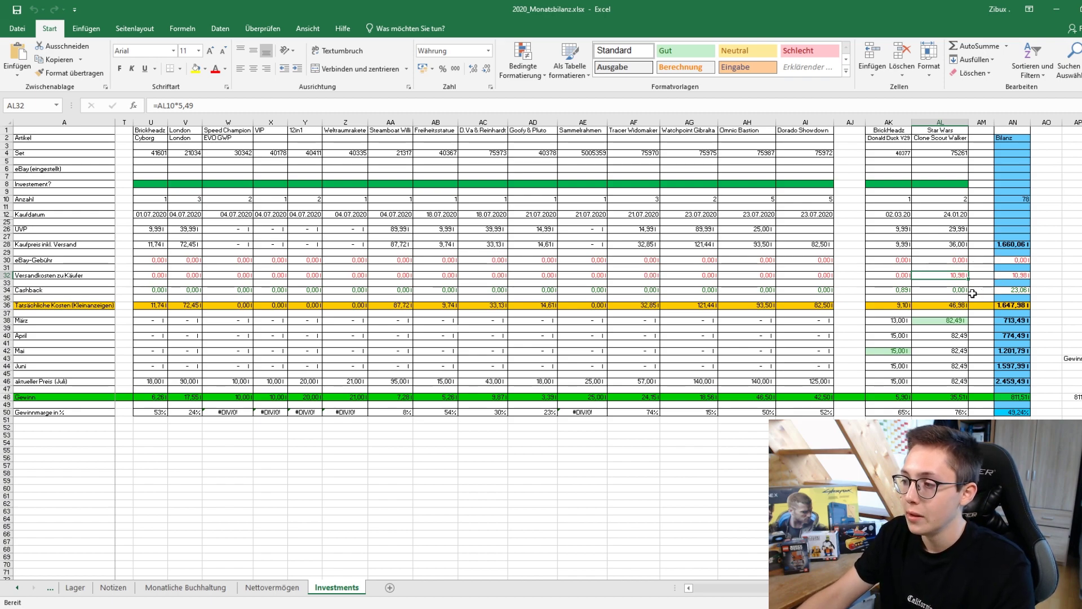
pyautogui.click(943, 405)
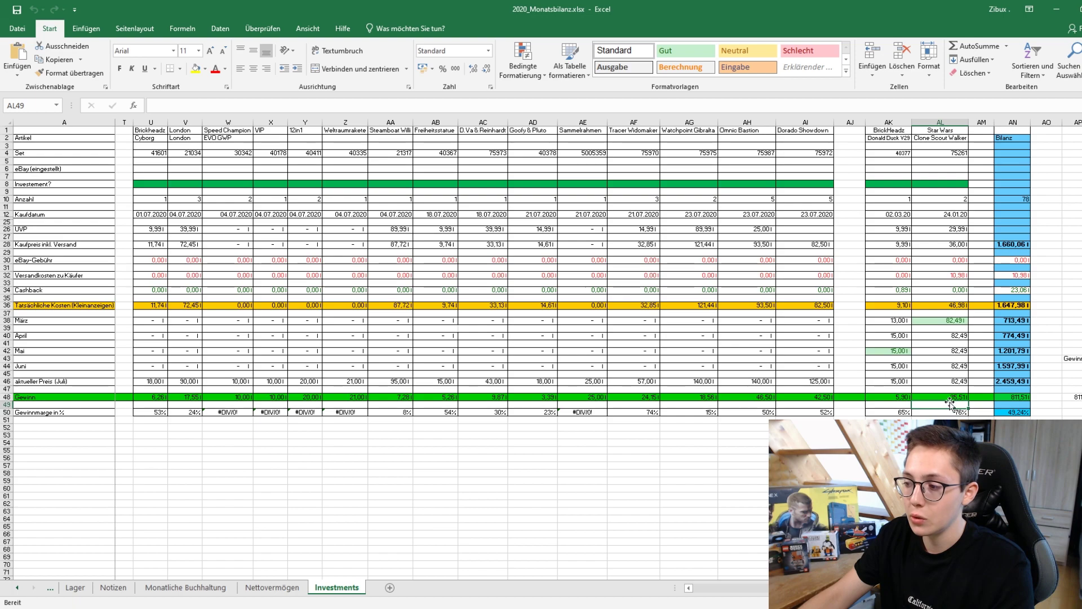
pyautogui.click(943, 396)
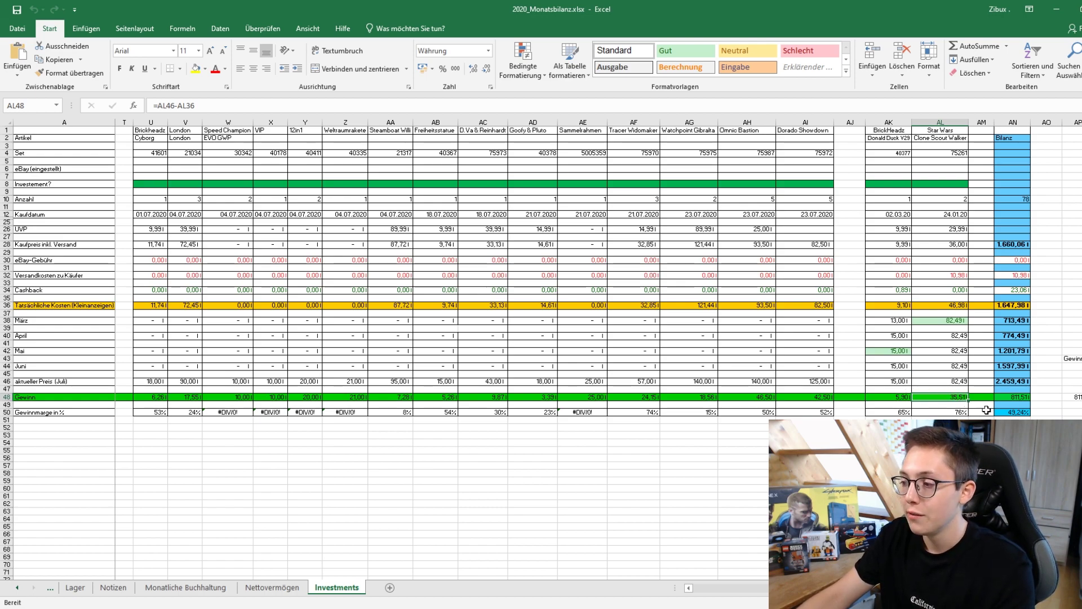
# Check the total profit and profit margin in the Bilanz column, and the net gain against the previous month.
pyautogui.hscroll(5, 906, 393)
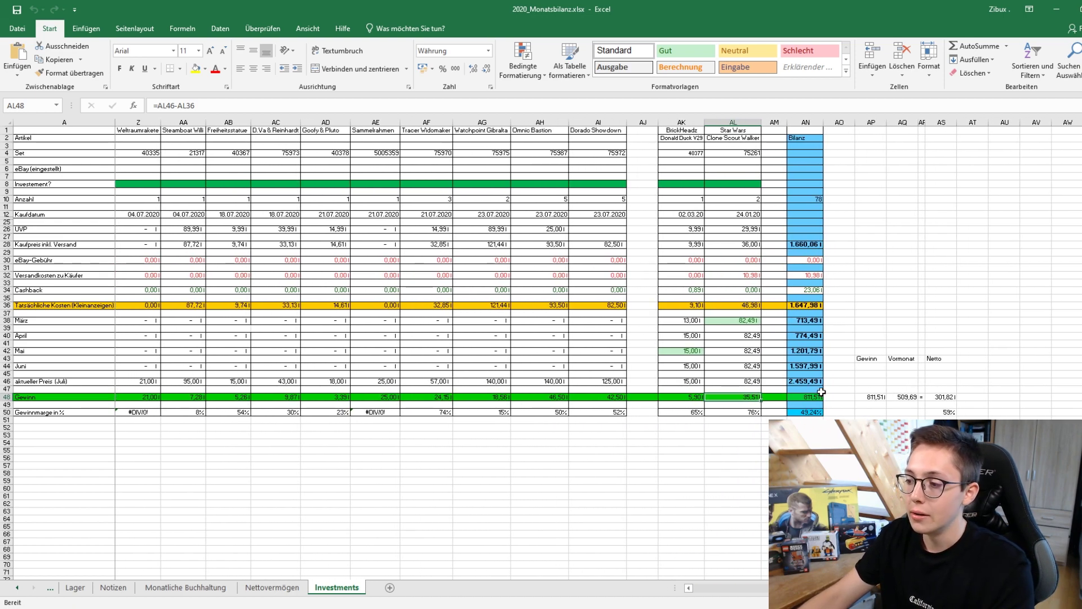
pyautogui.click(807, 396)
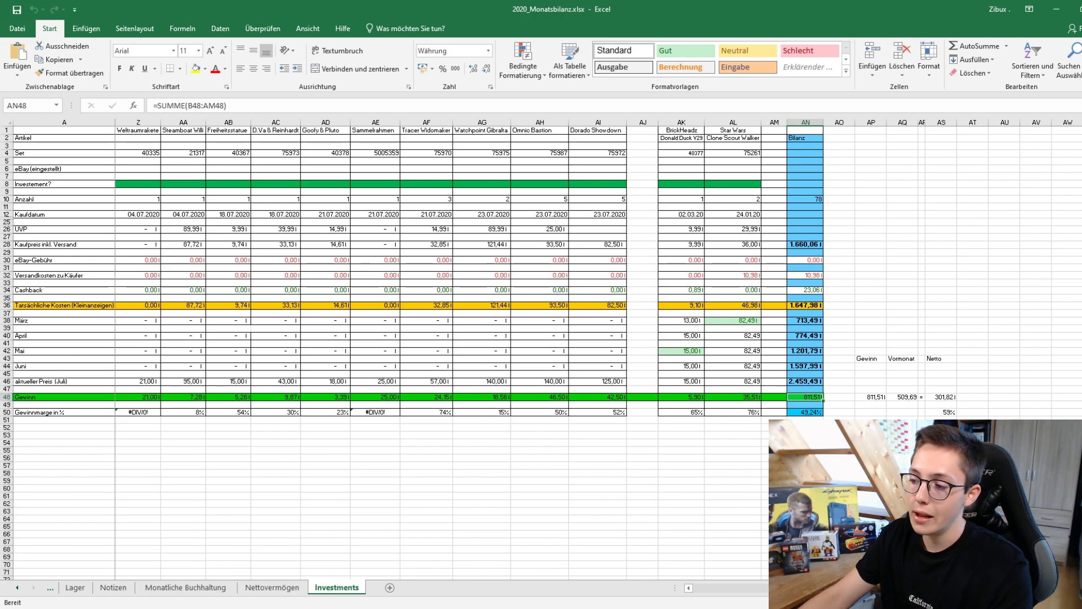
pyautogui.click(806, 411)
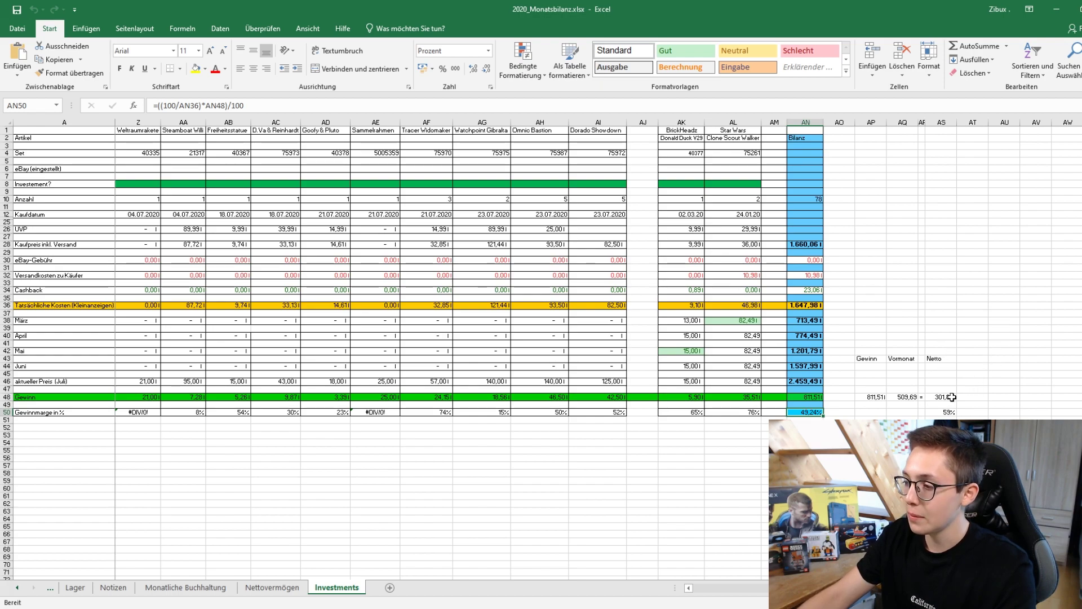
pyautogui.click(953, 398)
pyautogui.click(991, 411)
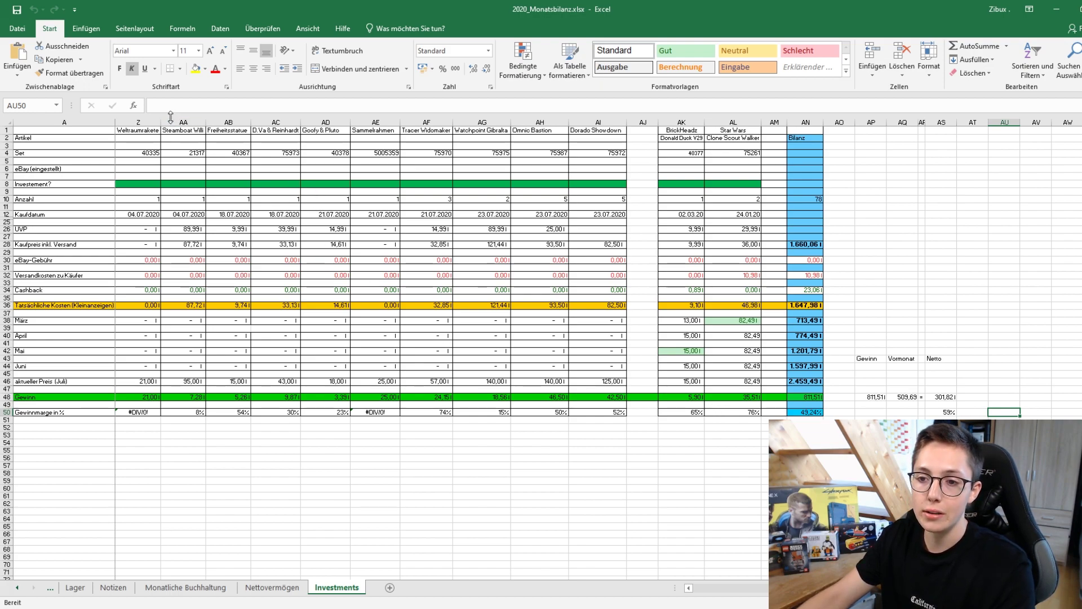
# Highlight the Steamboat Willi column bought on 04.07.2020 for review, and clear the highlight.
pyautogui.click(183, 123)
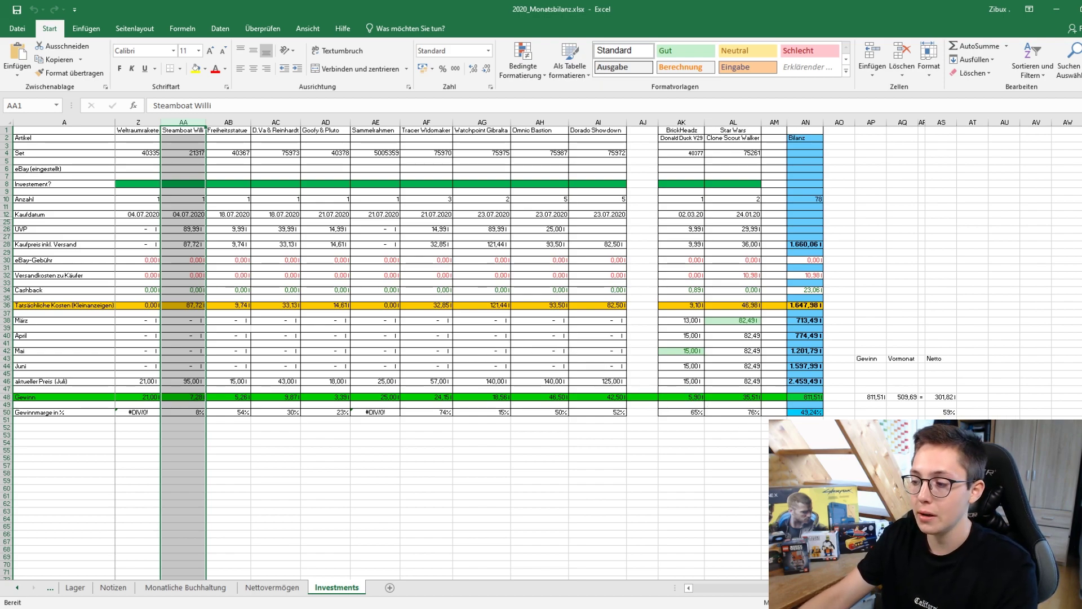
pyautogui.hscroll(-3, 761, 526)
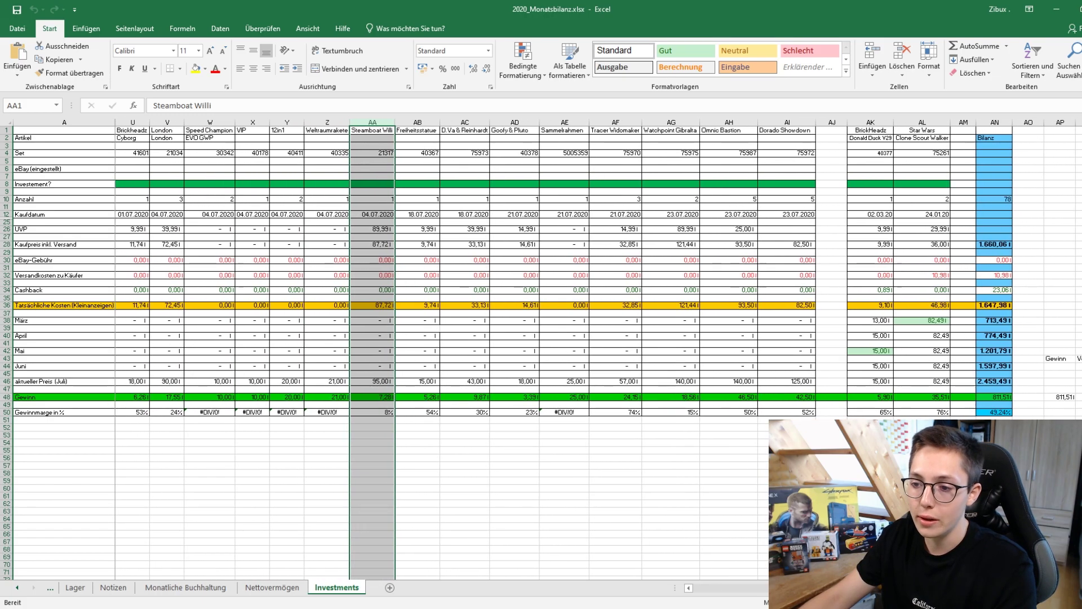
pyautogui.click(763, 527)
# Examine the list of set numbers, names, series and current stock below the investment table.
pyautogui.hscroll(-8, 761, 526)
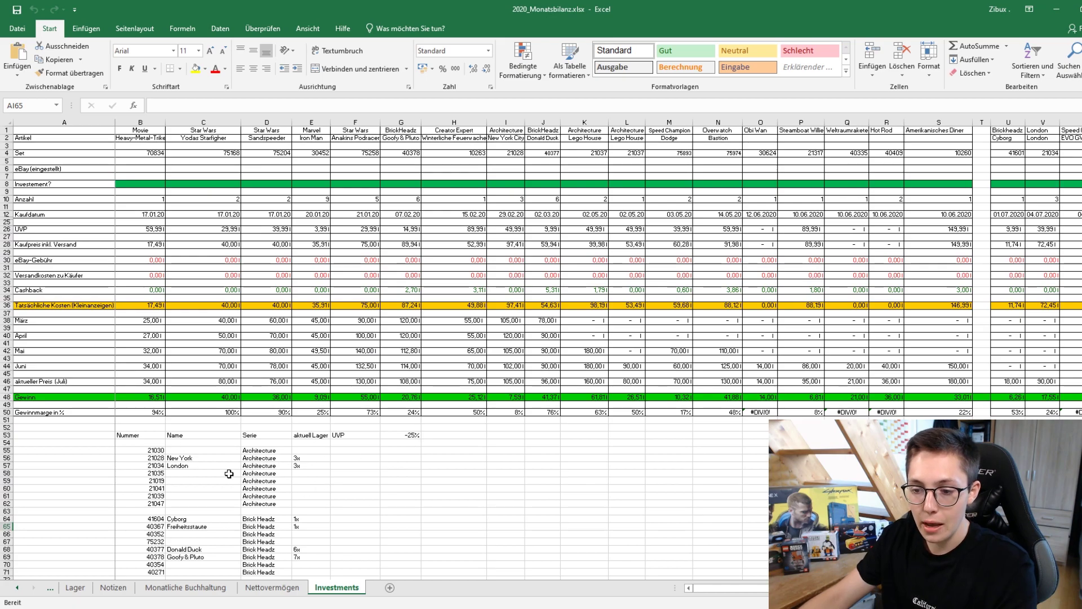
pyautogui.scroll(-6, 304, 428)
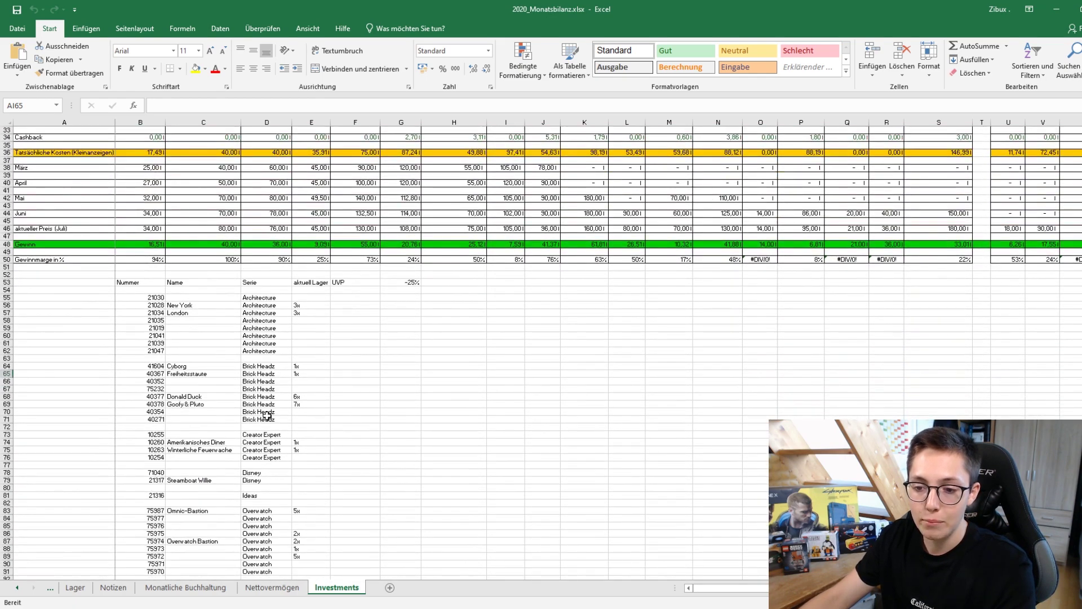
pyautogui.scroll(-3, 328, 304)
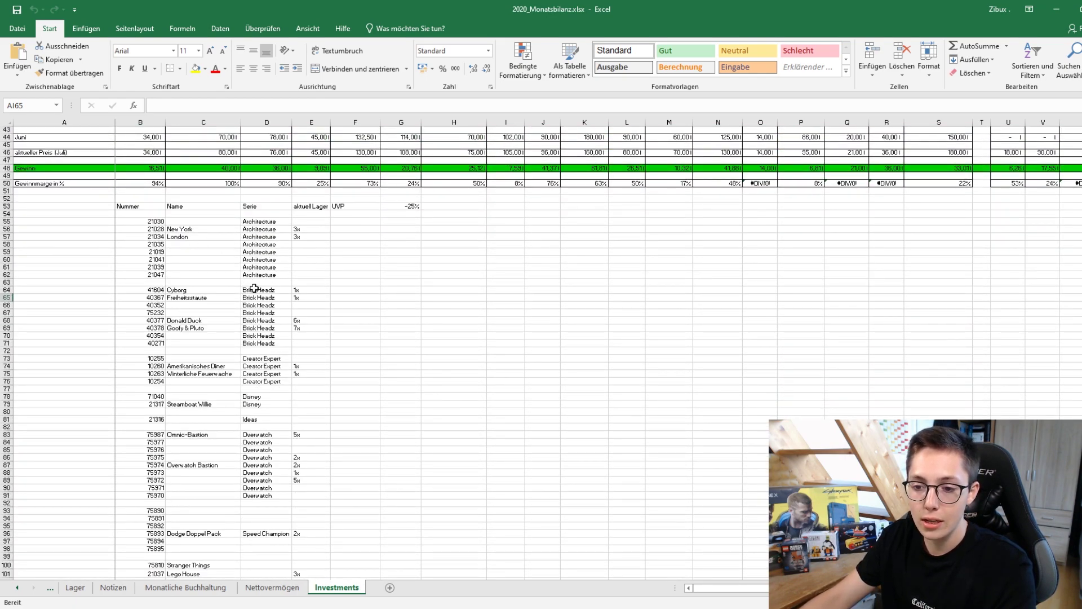
pyautogui.scroll(-5, 406, 316)
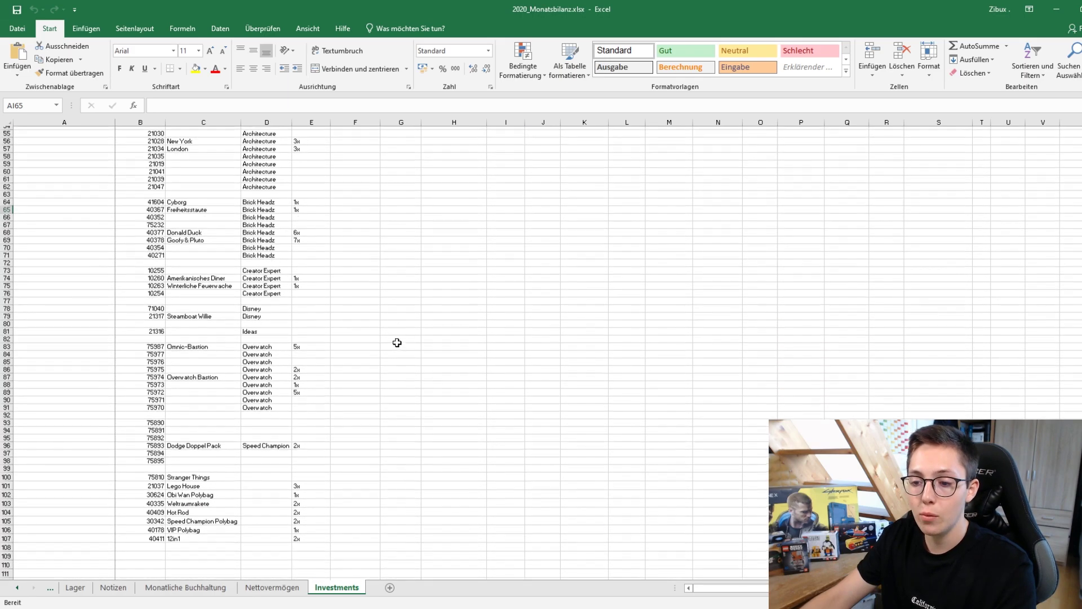
pyautogui.scroll(1, 290, 401)
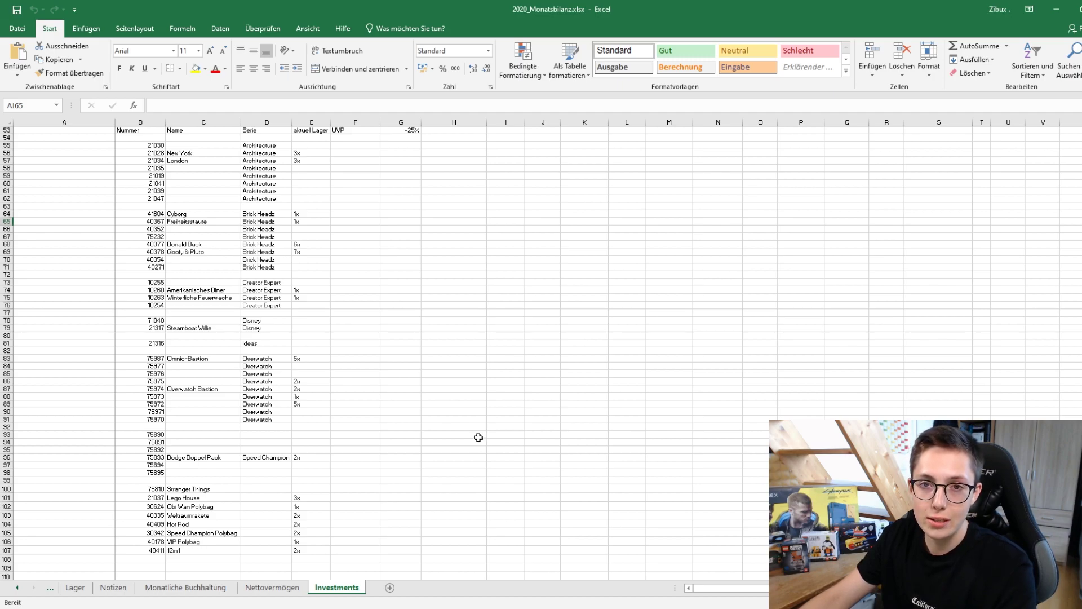
# Mark the Name cells and the empty UVP and -25% cells of the set list, and return to the investment table.
pyautogui.moveTo(182, 146); pyautogui.dragTo(225, 547)
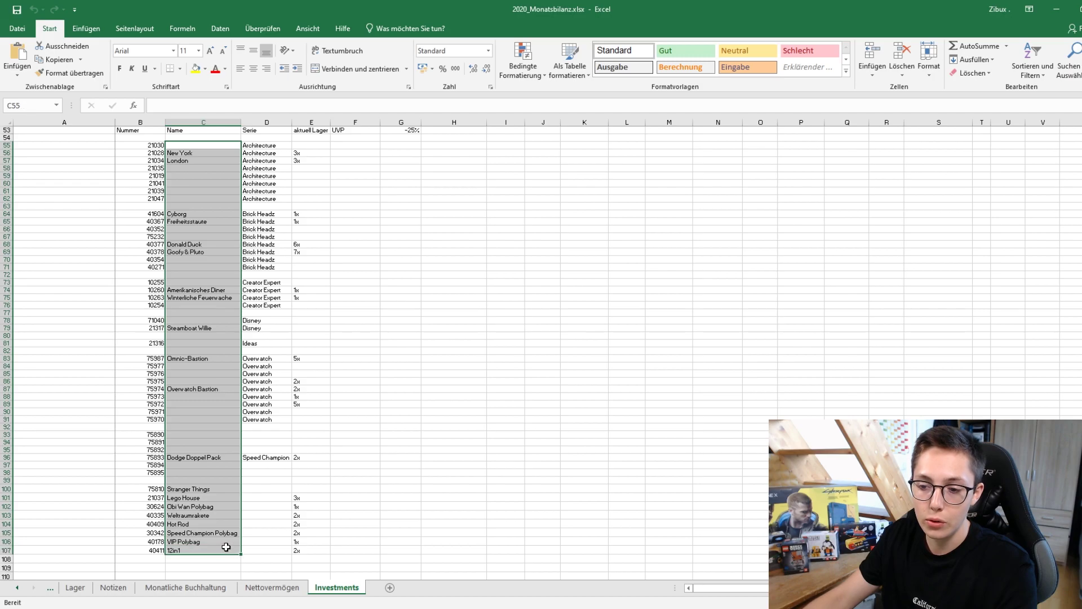
pyautogui.moveTo(359, 148); pyautogui.dragTo(408, 553)
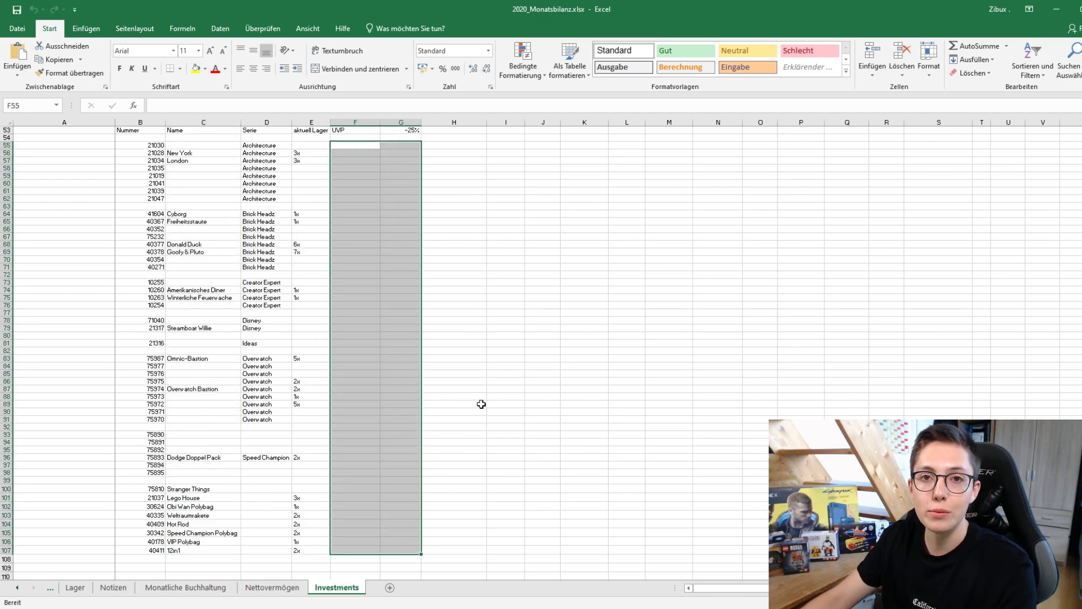
pyautogui.scroll(10, 491, 401)
pyautogui.scroll(3, 486, 420)
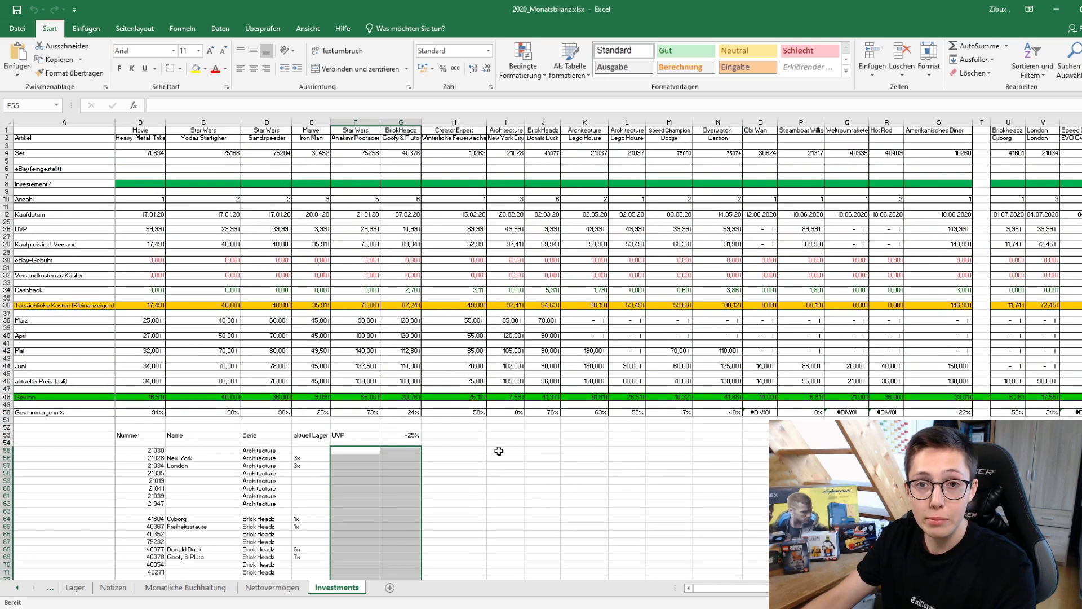
pyautogui.click(489, 605)
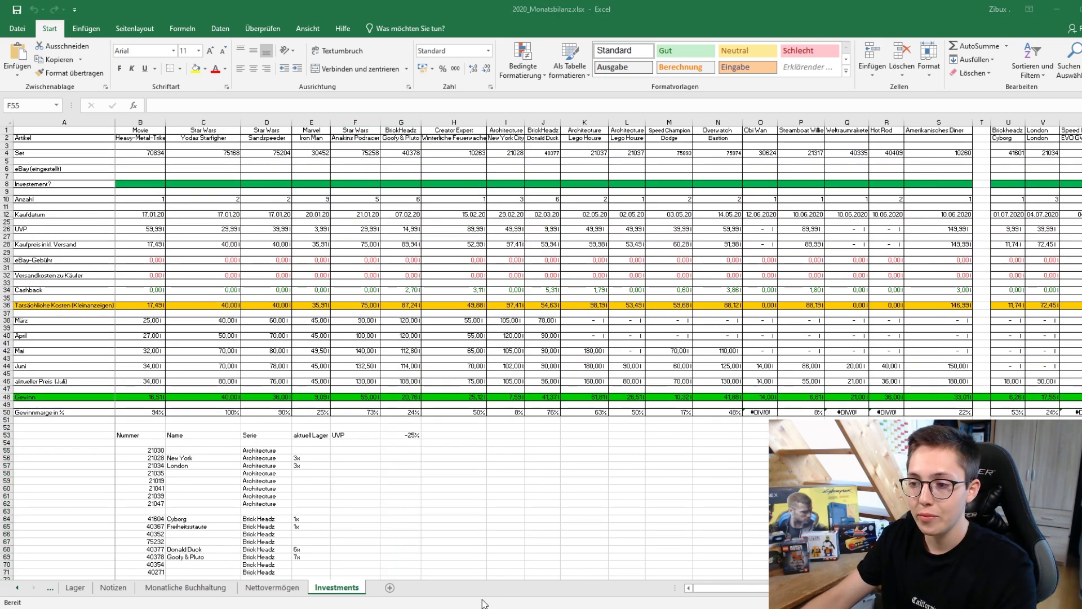